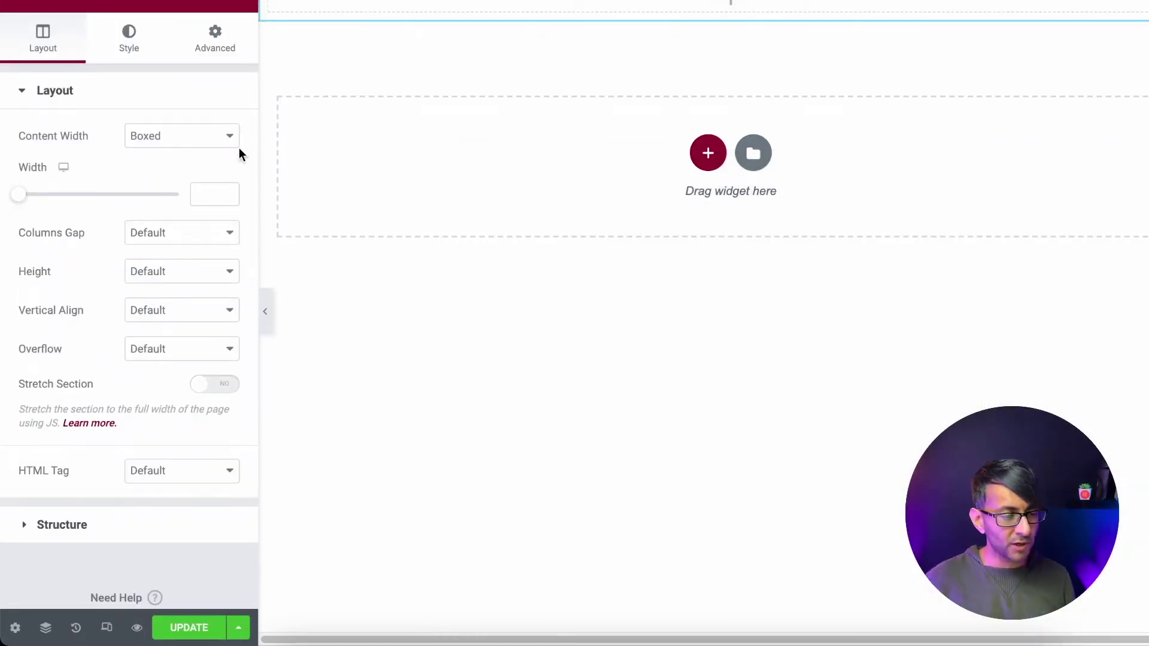
# Set the section width to 900 with 100 px top and 1000 px bottom padding.
pyautogui.click(200, 193)
pyautogui.write('900')
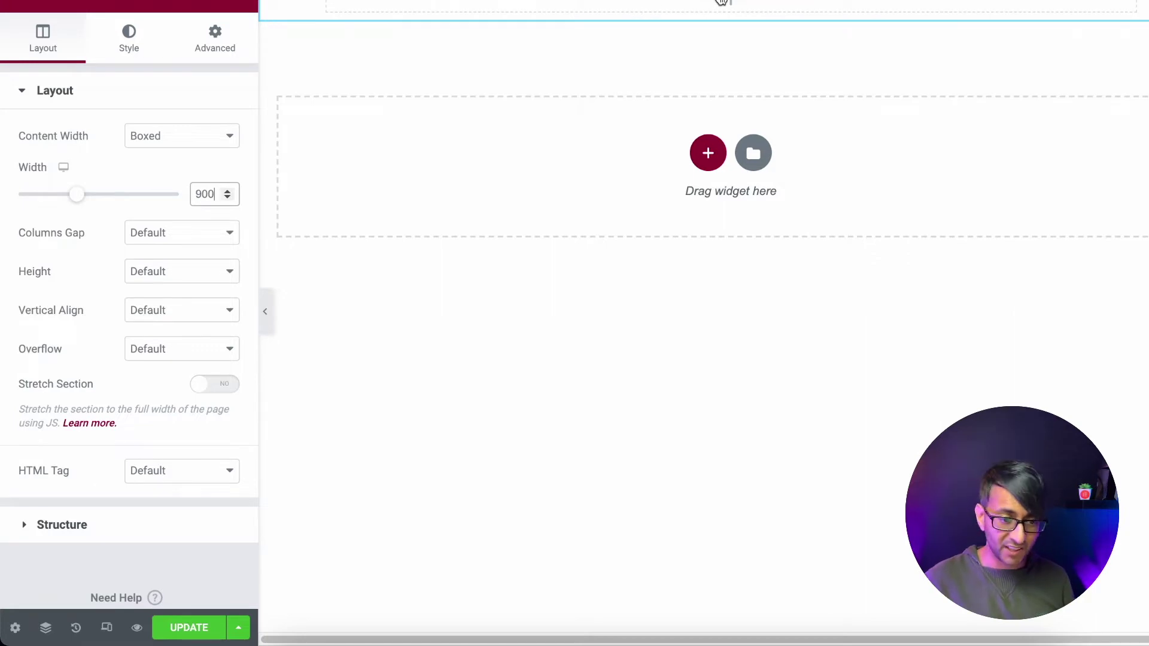
pyautogui.click(203, 46)
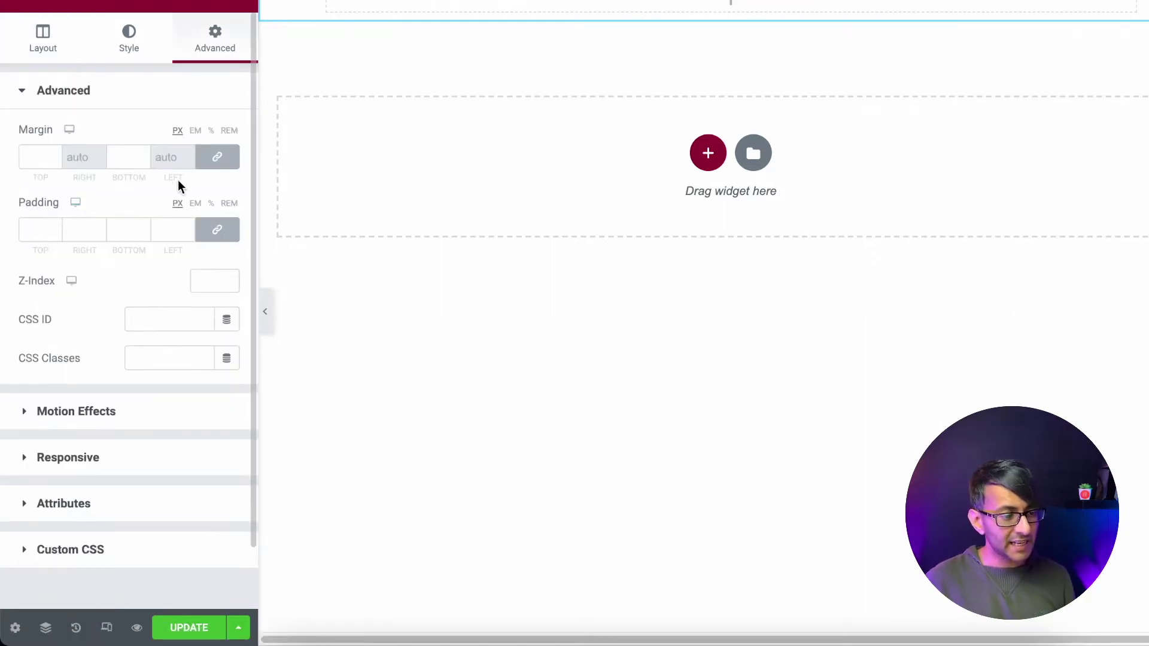
pyautogui.click(217, 157)
pyautogui.click(217, 229)
pyautogui.moveTo(48, 233); pyautogui.dragTo(14, 235)
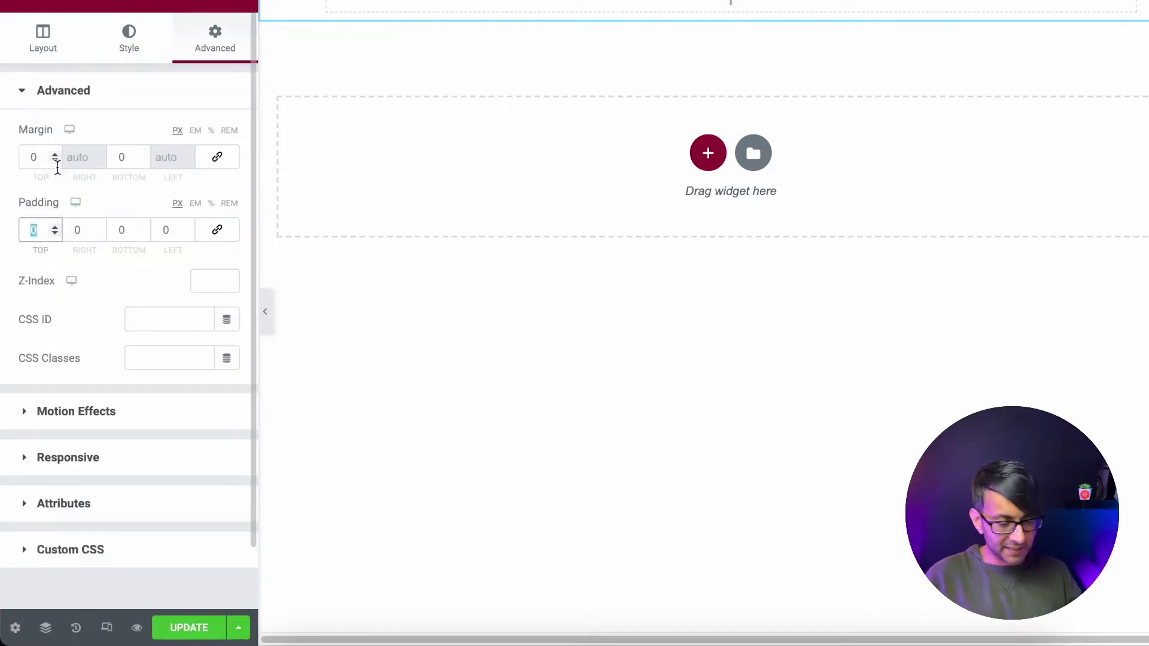
pyautogui.write('100')
pyautogui.press('Tab')
pyautogui.press('Tab')
pyautogui.write('10')
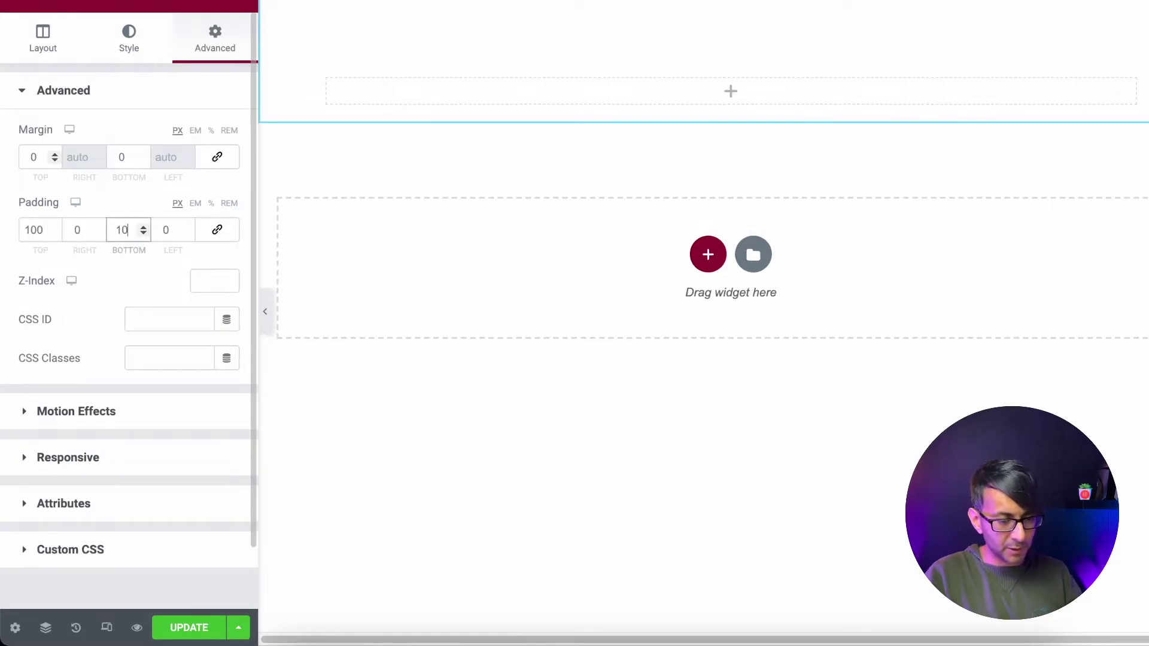
pyautogui.write('00')
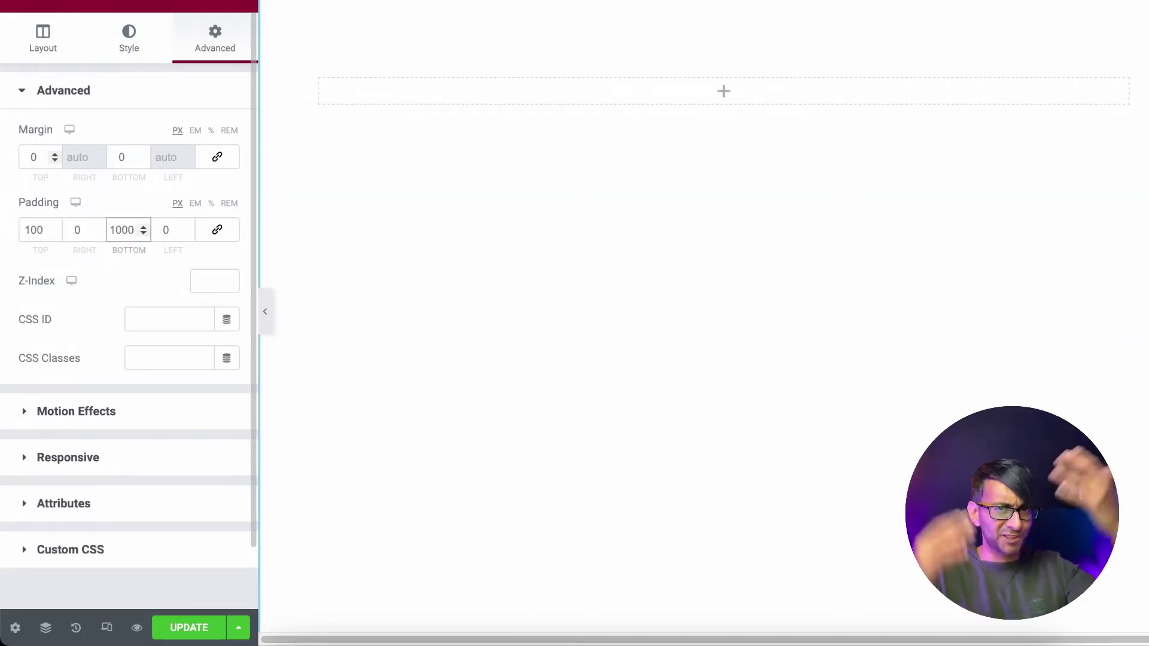
# Give the section a Classic background in the global Secondary dark grey colour.
pyautogui.click(236, 6)
pyautogui.click(715, 3)
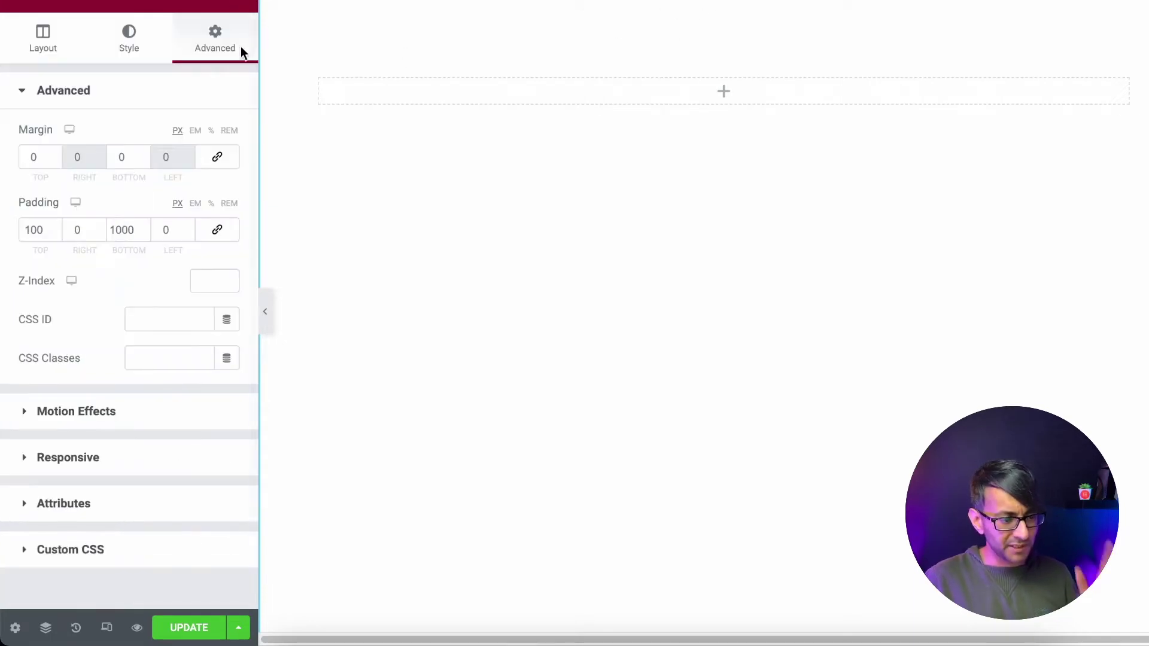
pyautogui.click(134, 42)
pyautogui.click(154, 175)
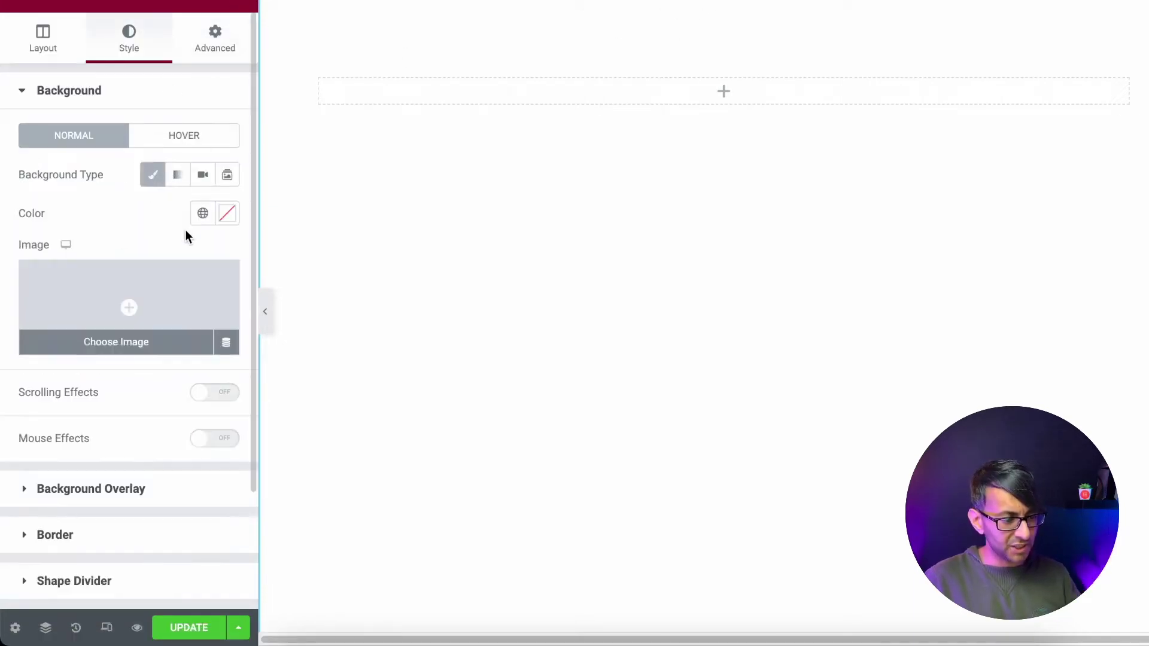
pyautogui.click(203, 213)
pyautogui.click(120, 332)
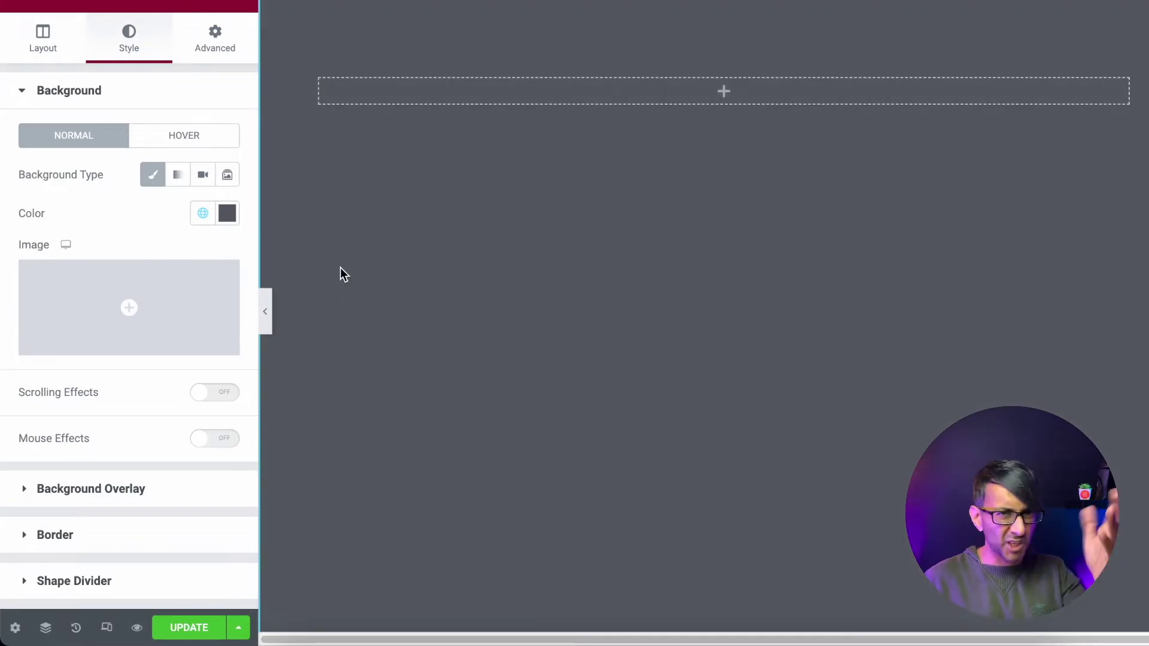
pyautogui.click(238, 5)
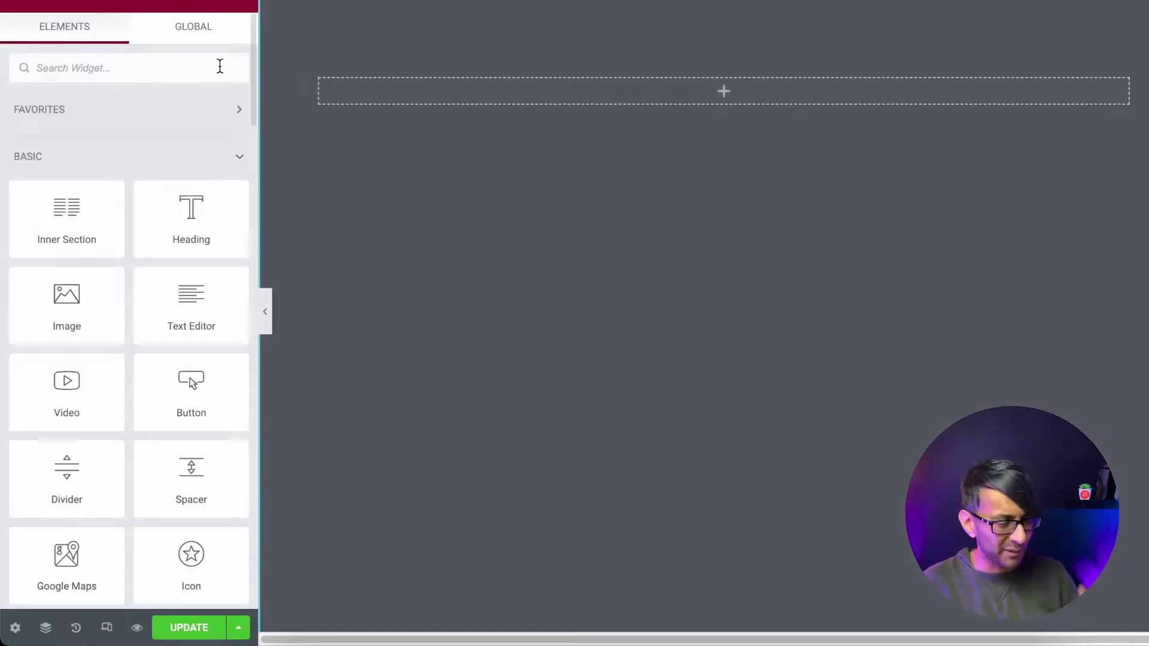
# Add a Headline heading and lorem text, then search 'divide' and place a Divider under the heading.
pyautogui.moveTo(190, 207); pyautogui.dragTo(512, 82)
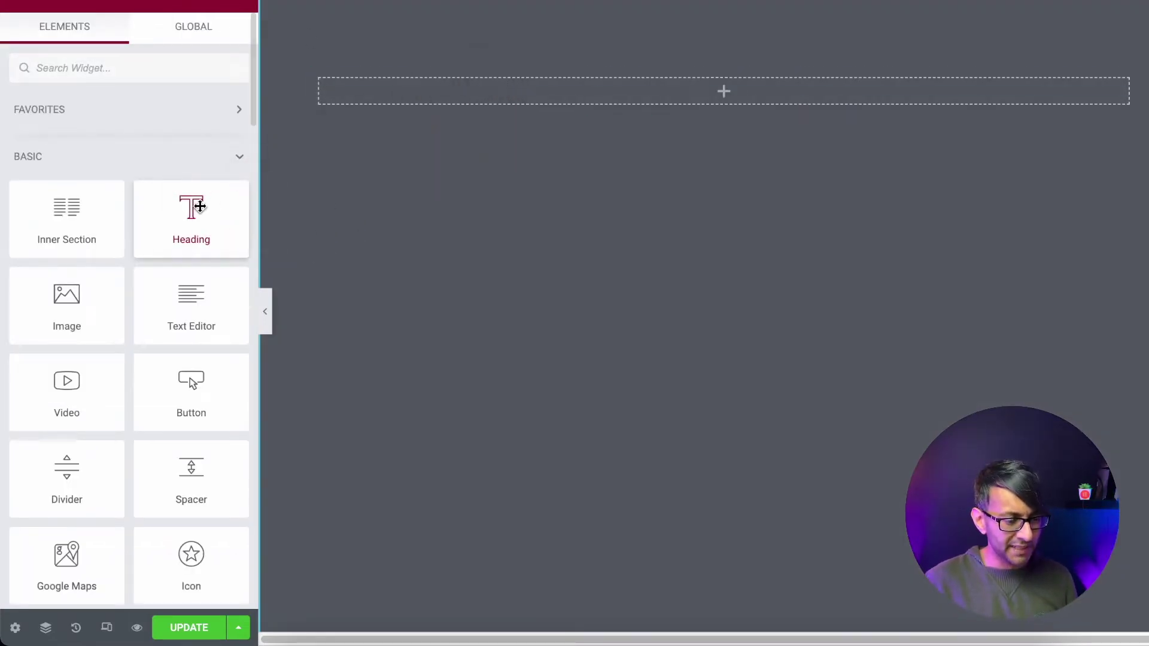
pyautogui.moveTo(199, 206); pyautogui.dragTo(425, 99)
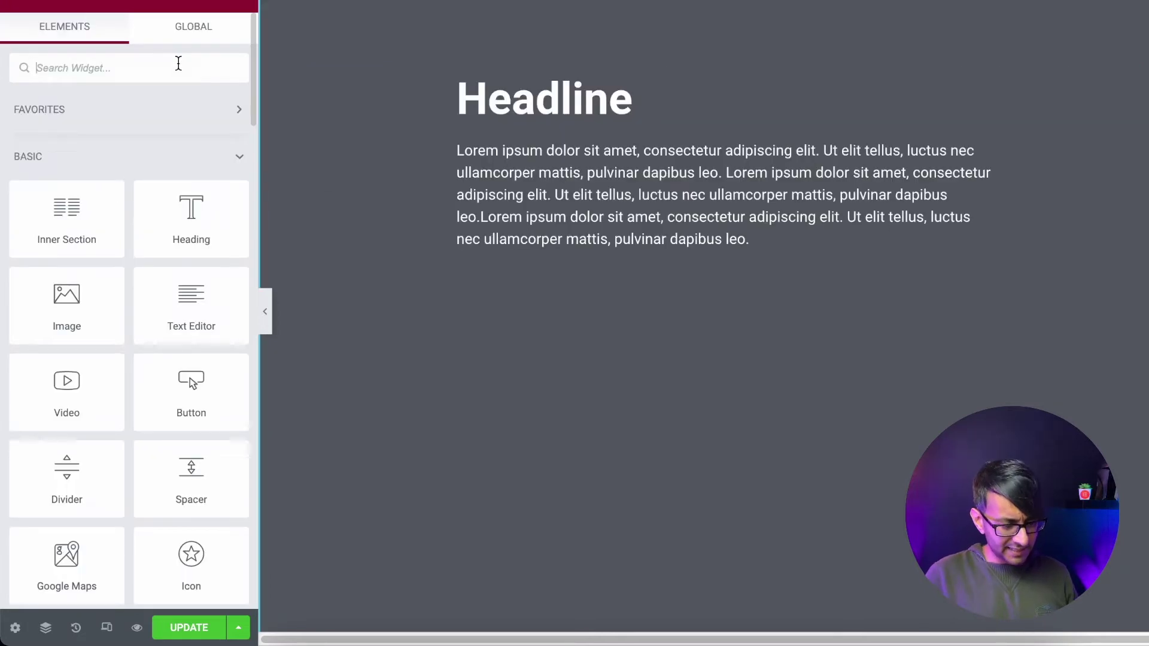
pyautogui.write('divider')
pyautogui.moveTo(111, 149); pyautogui.dragTo(540, 127)
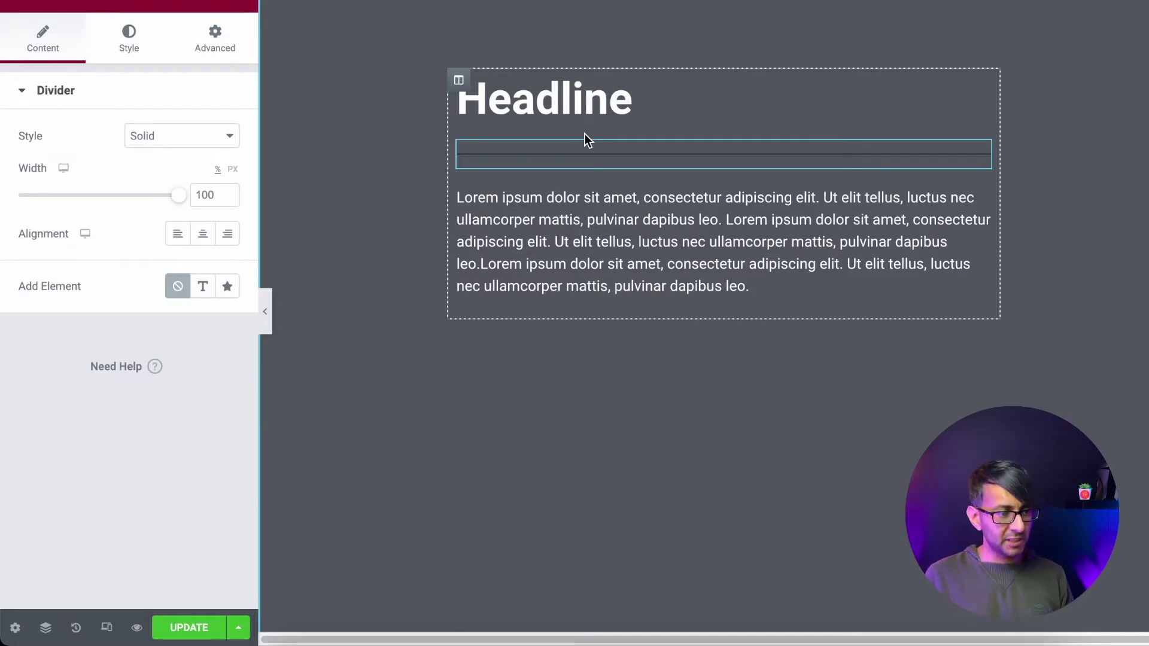
# Left-align the divider and reduce its width to 40%.
pyautogui.click(181, 237)
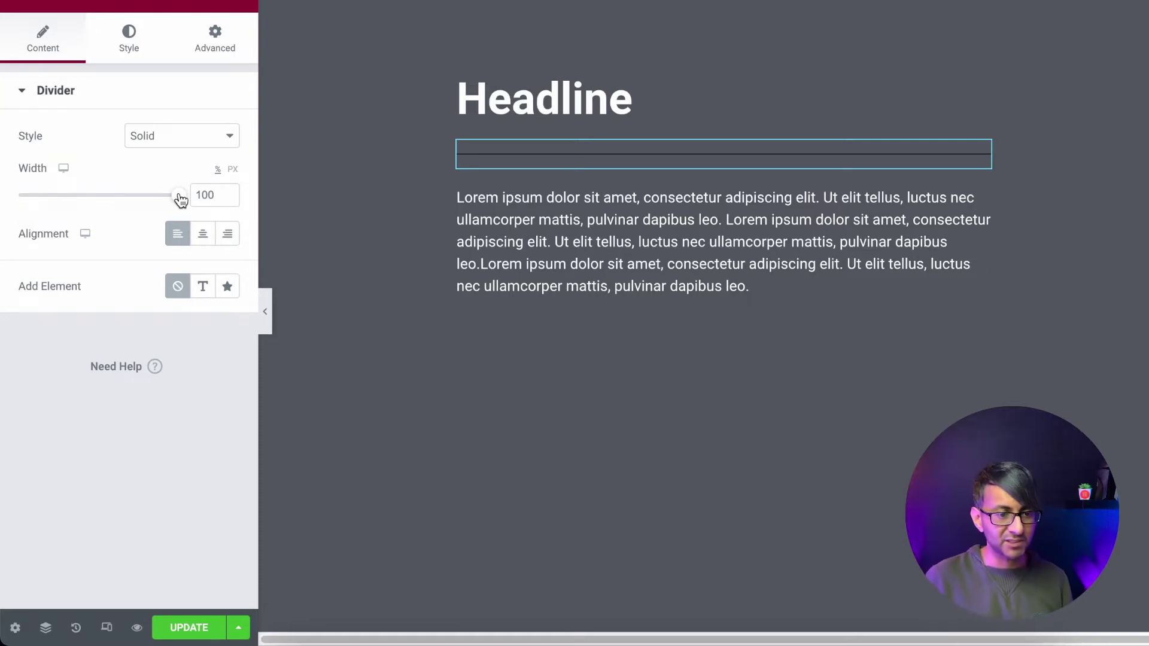
pyautogui.moveTo(180, 199); pyautogui.dragTo(83, 206)
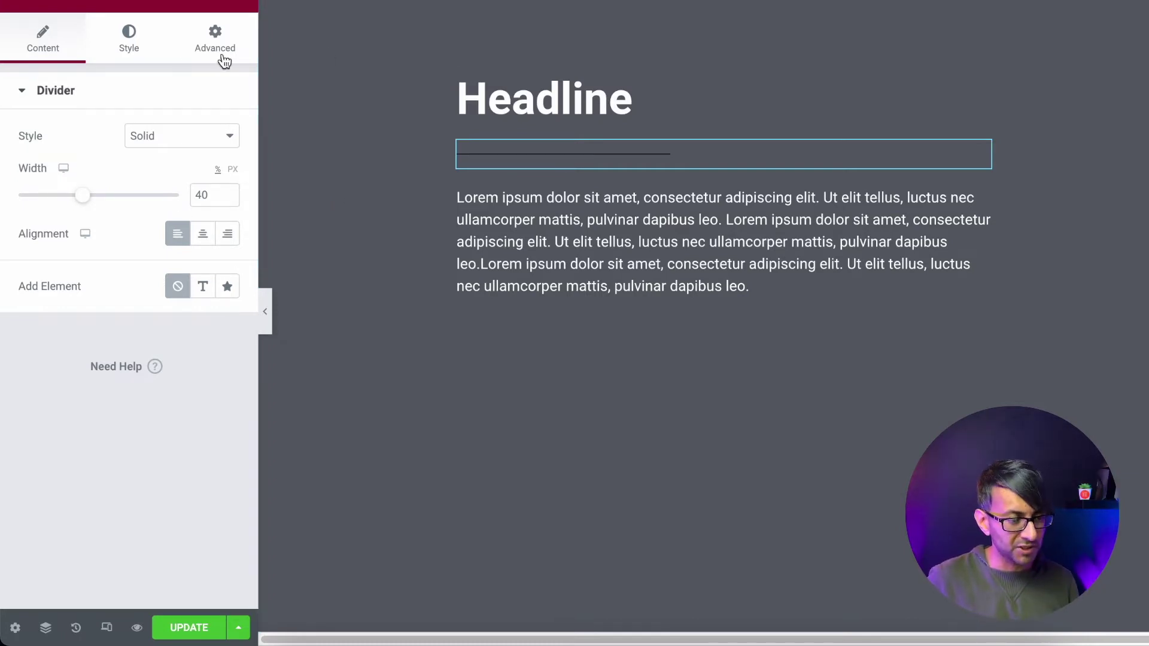
# In the divider's Style settings, set the gap to 4 and the weight to 4.
pyautogui.click(140, 46)
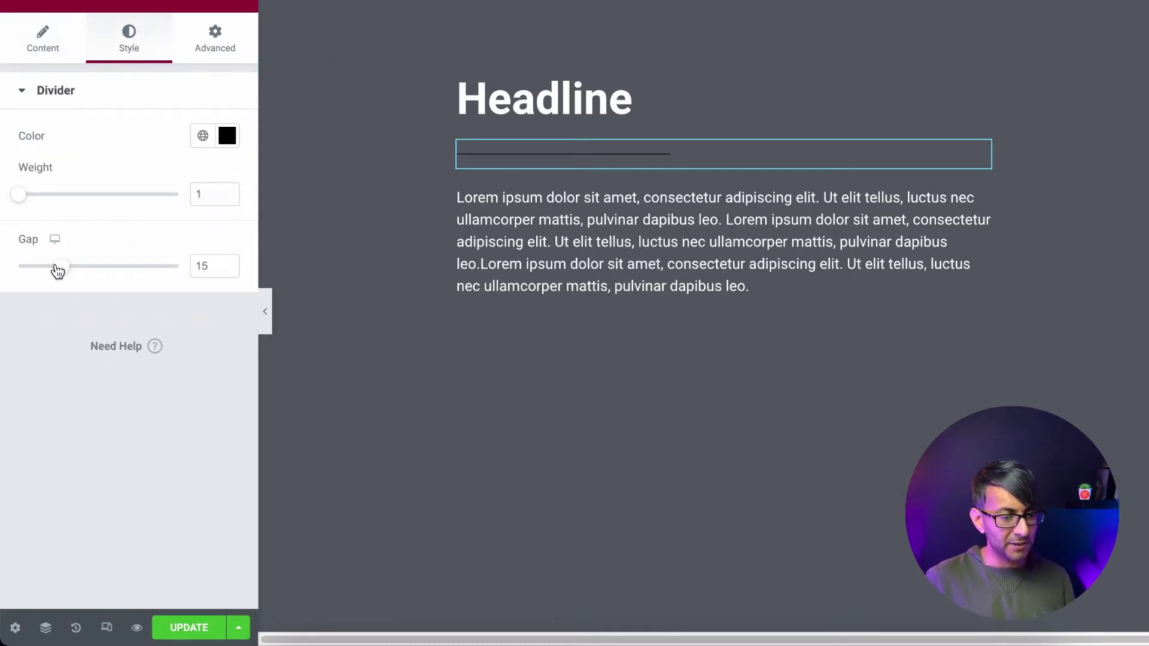
pyautogui.moveTo(56, 267); pyautogui.dragTo(22, 270)
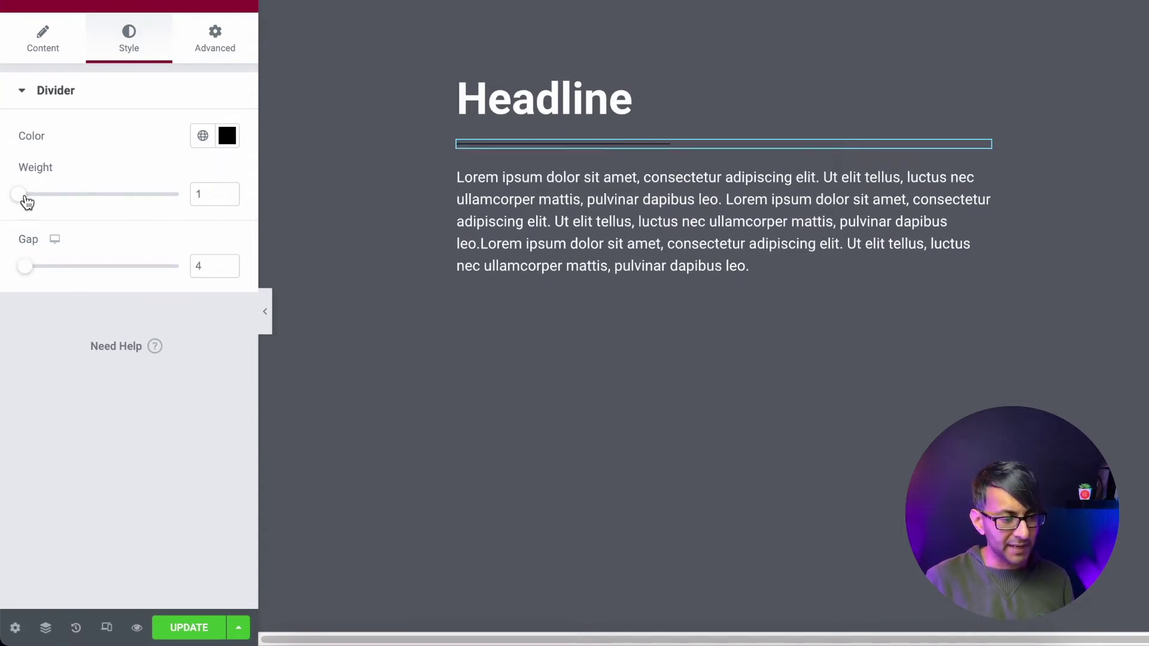
pyautogui.moveTo(26, 203); pyautogui.dragTo(29, 201)
pyautogui.moveTo(224, 193); pyautogui.dragTo(163, 194)
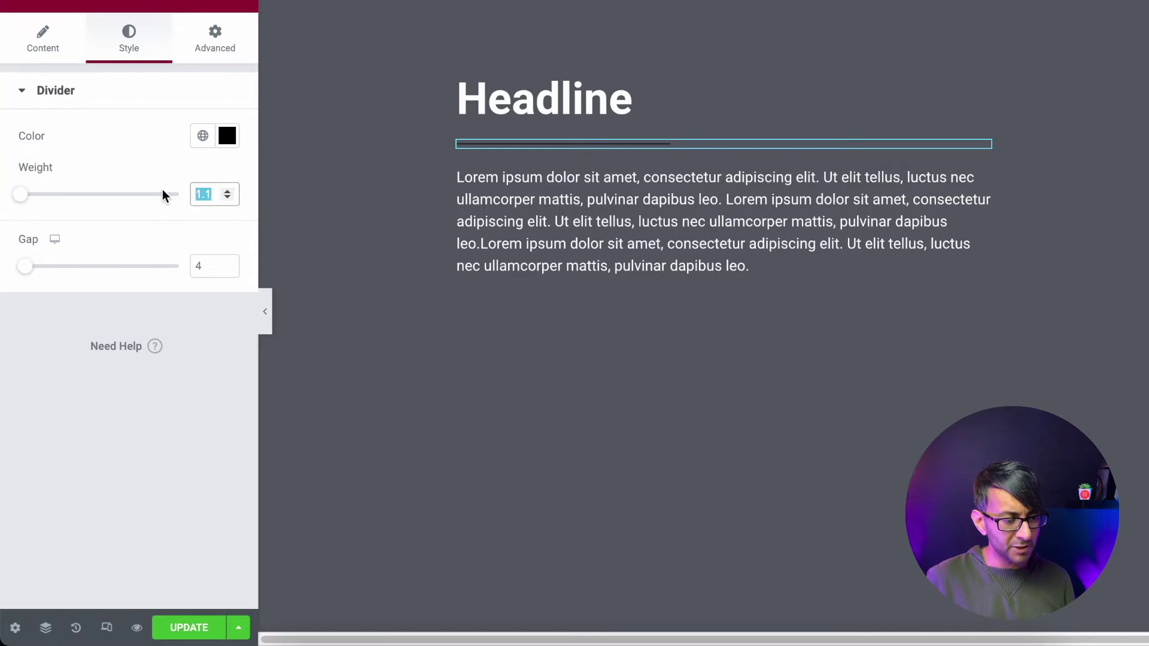
pyautogui.write('2')
pyautogui.hotkey('ctrl', 'a')
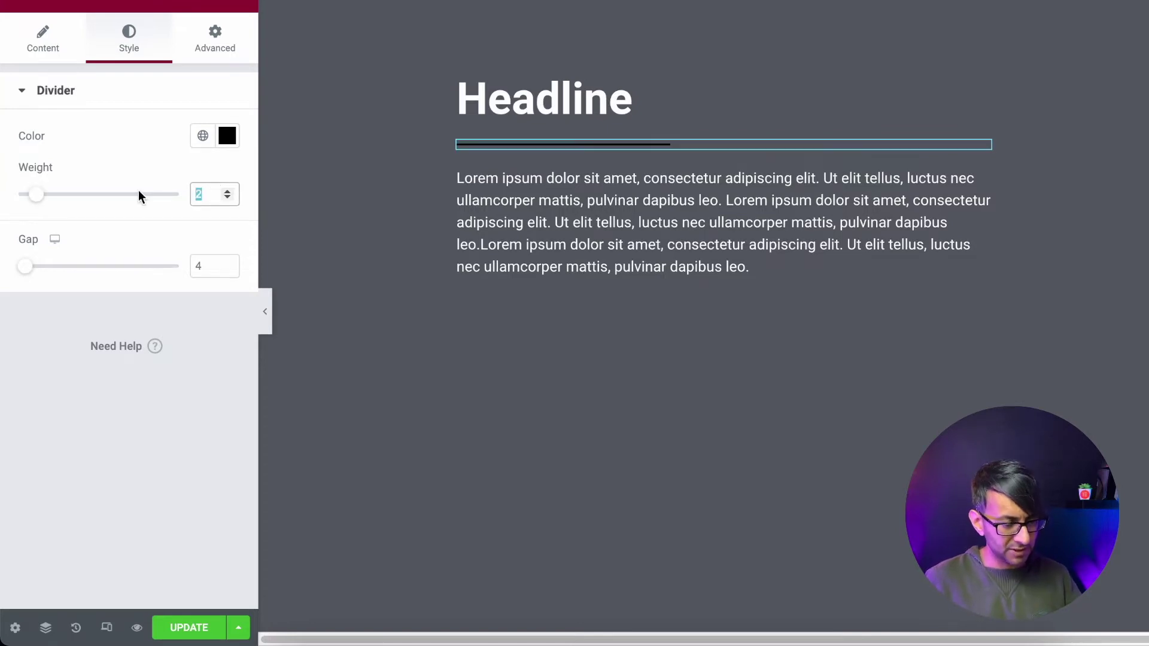
pyautogui.write('4')
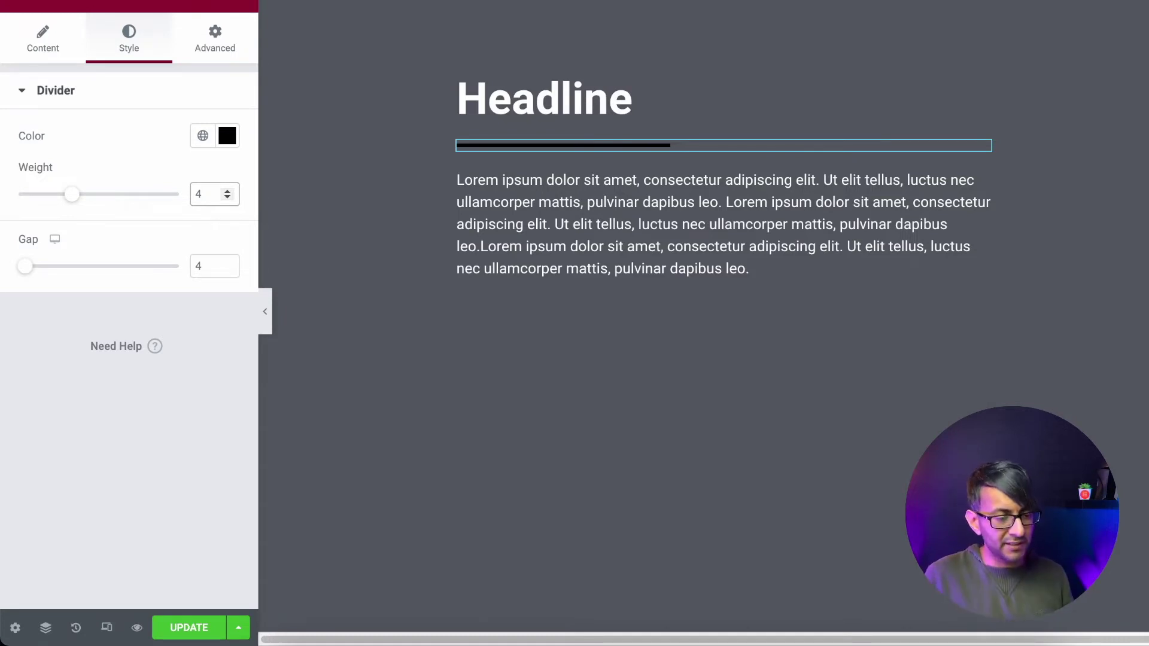
pyautogui.click(226, 49)
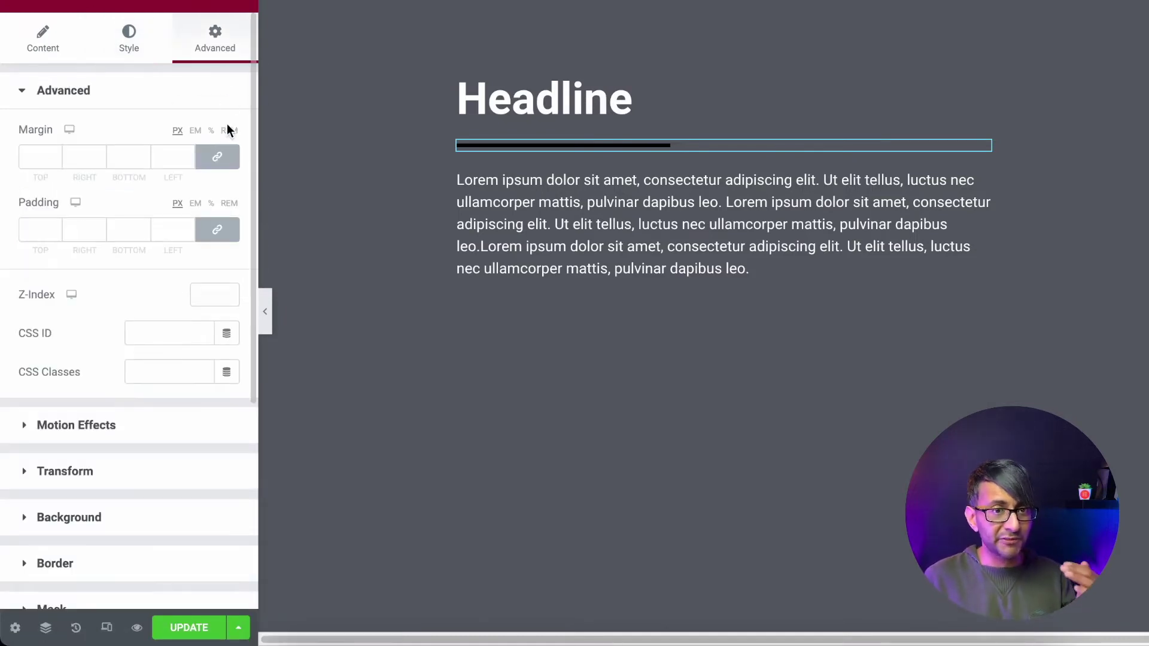
# Unlink the divider's margins and set its top margin to -16 px.
pyautogui.click(218, 156)
pyautogui.click(217, 230)
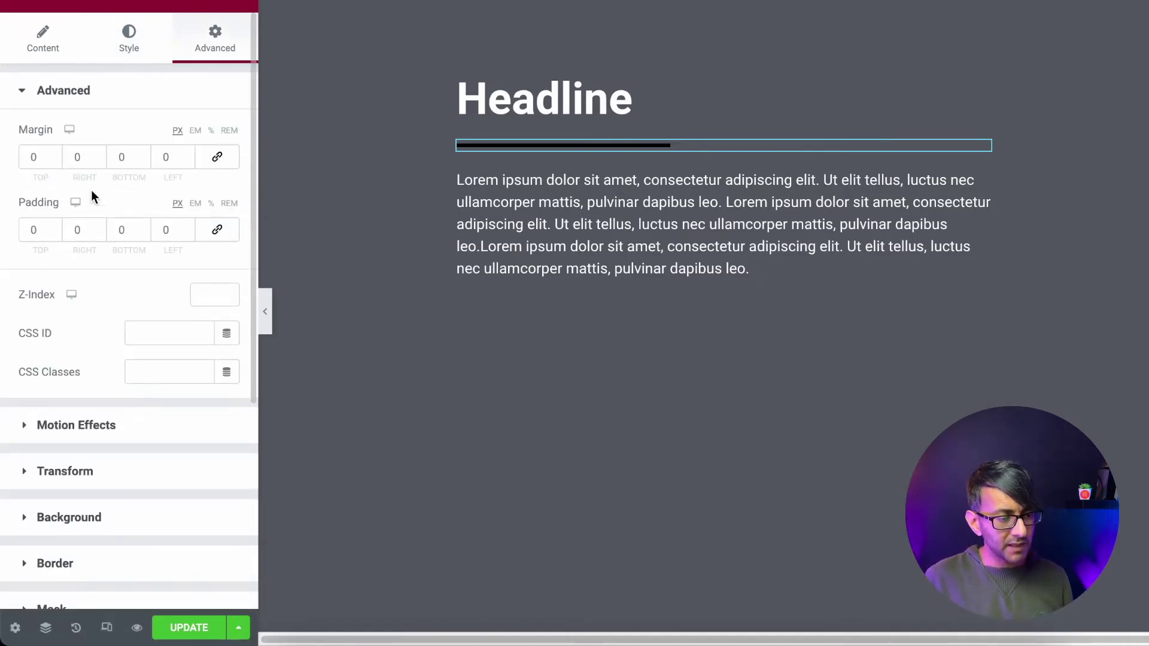
pyautogui.click(51, 159)
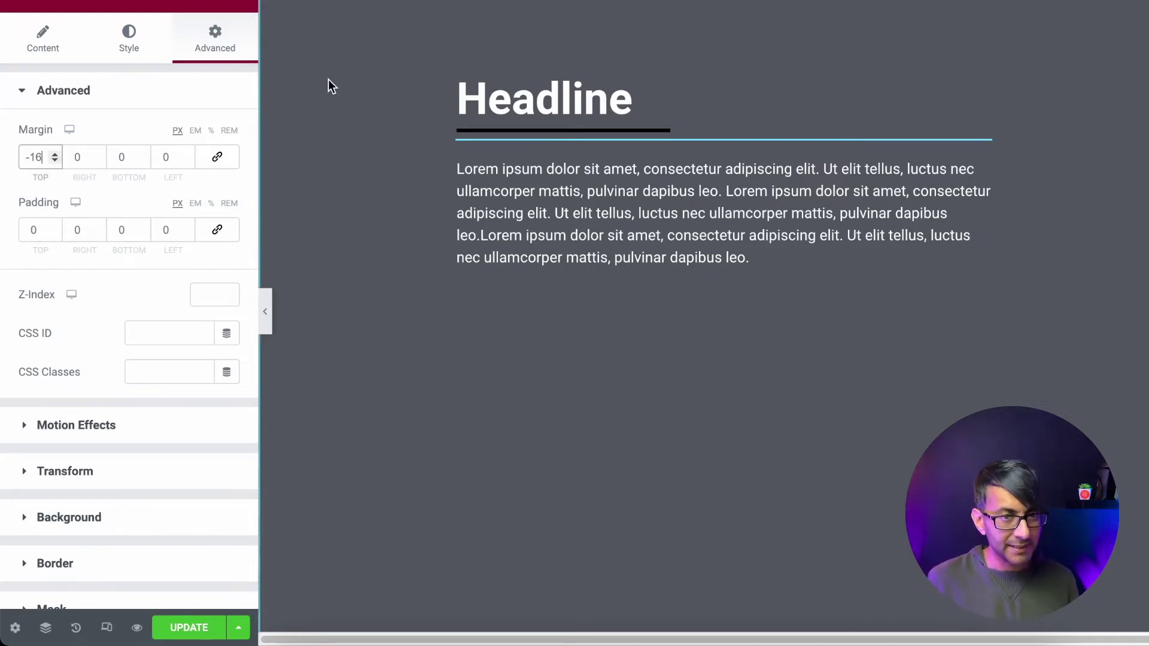
# Colour the divider with the global orange Accent colour.
pyautogui.click(140, 48)
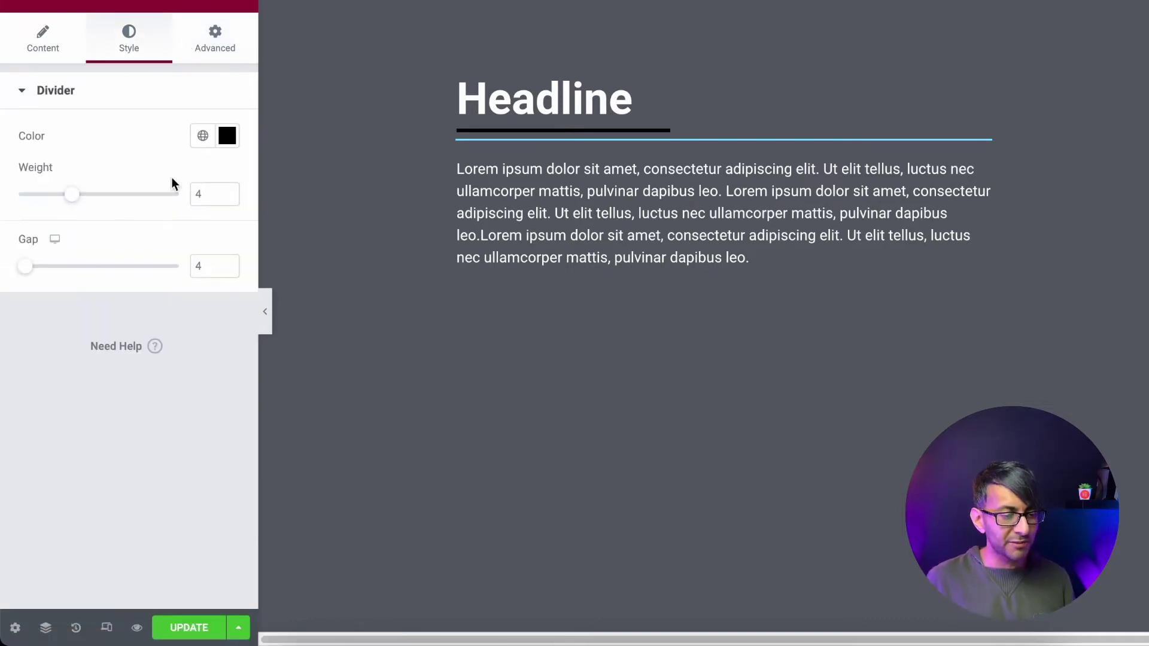
pyautogui.click(202, 138)
pyautogui.click(105, 317)
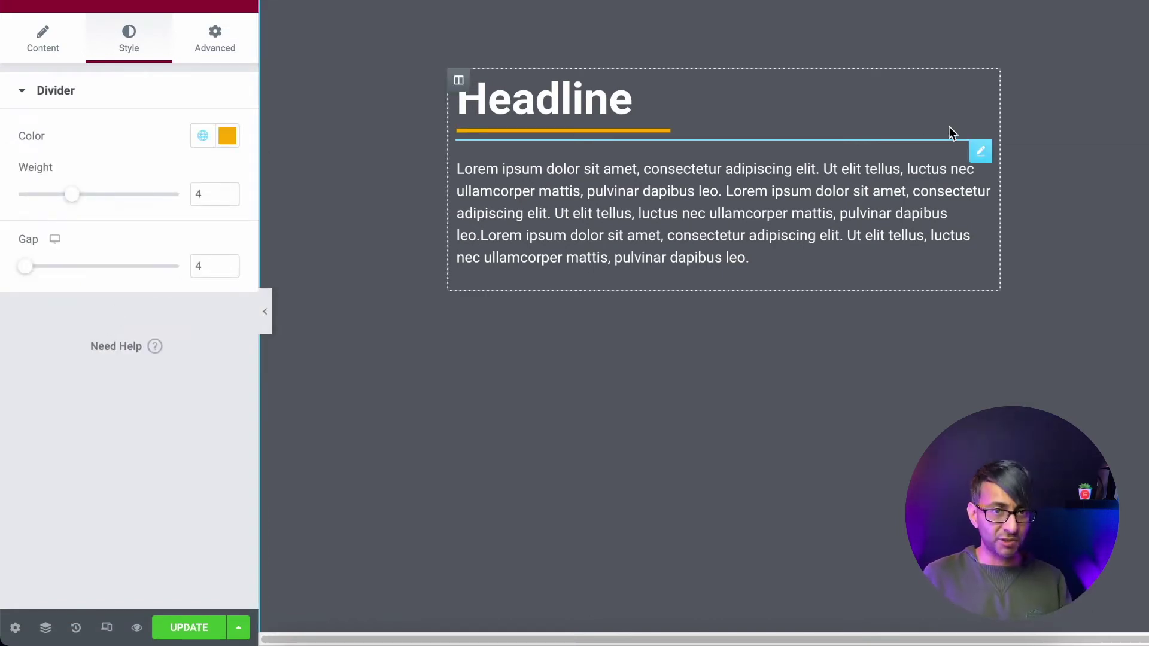
# Turn on the divider's scrolling effects with a Scale speed of 9, then scroll to test it.
pyautogui.click(217, 42)
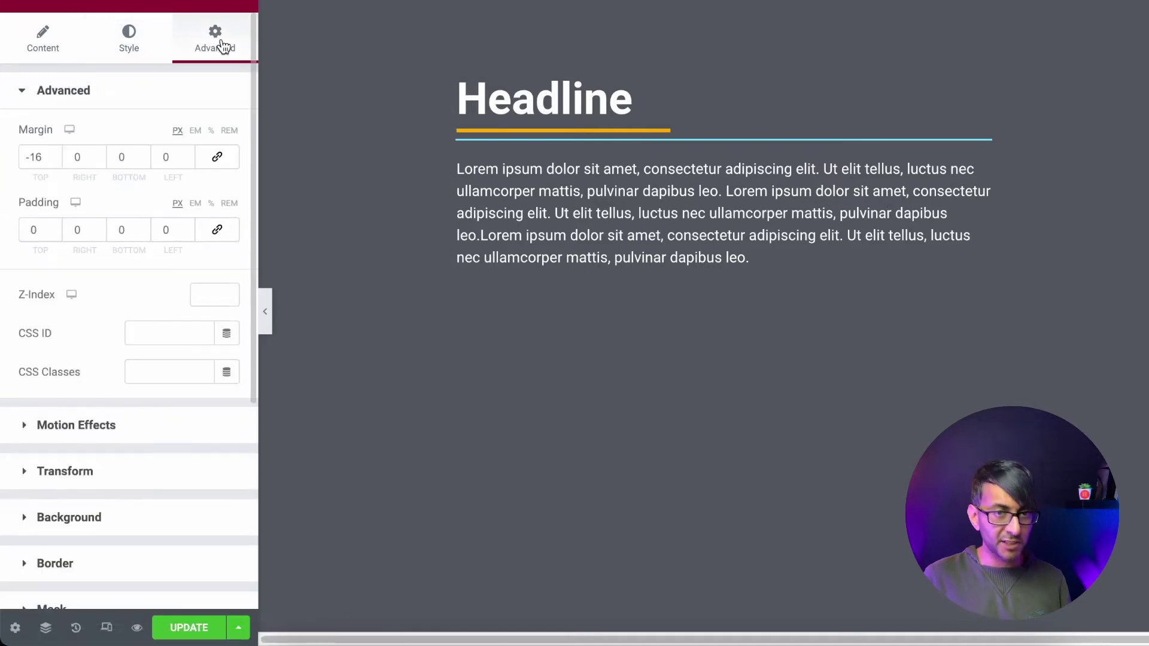
pyautogui.click(92, 424)
pyautogui.click(222, 179)
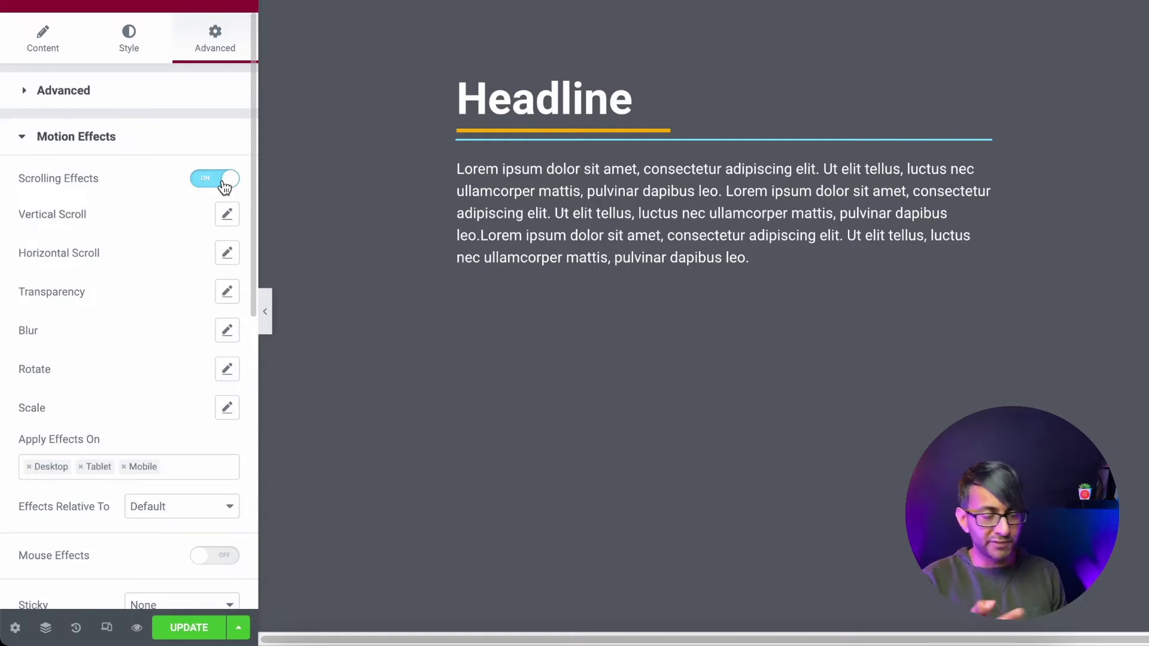
pyautogui.click(227, 410)
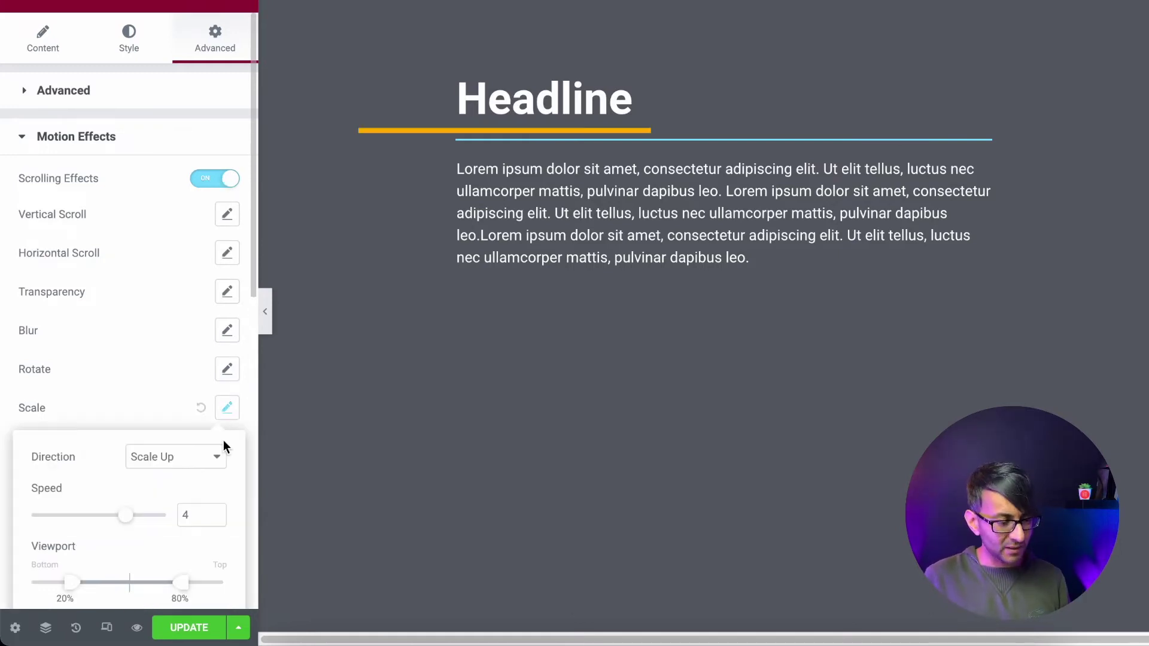
pyautogui.moveTo(201, 517); pyautogui.dragTo(173, 511)
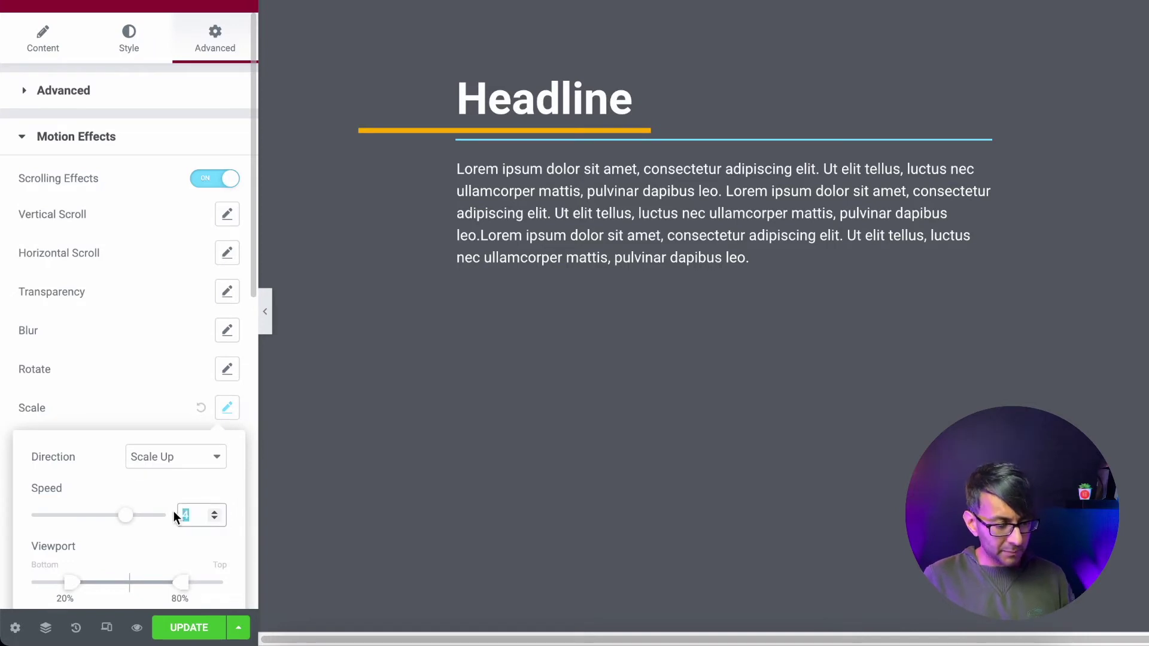
pyautogui.write('9')
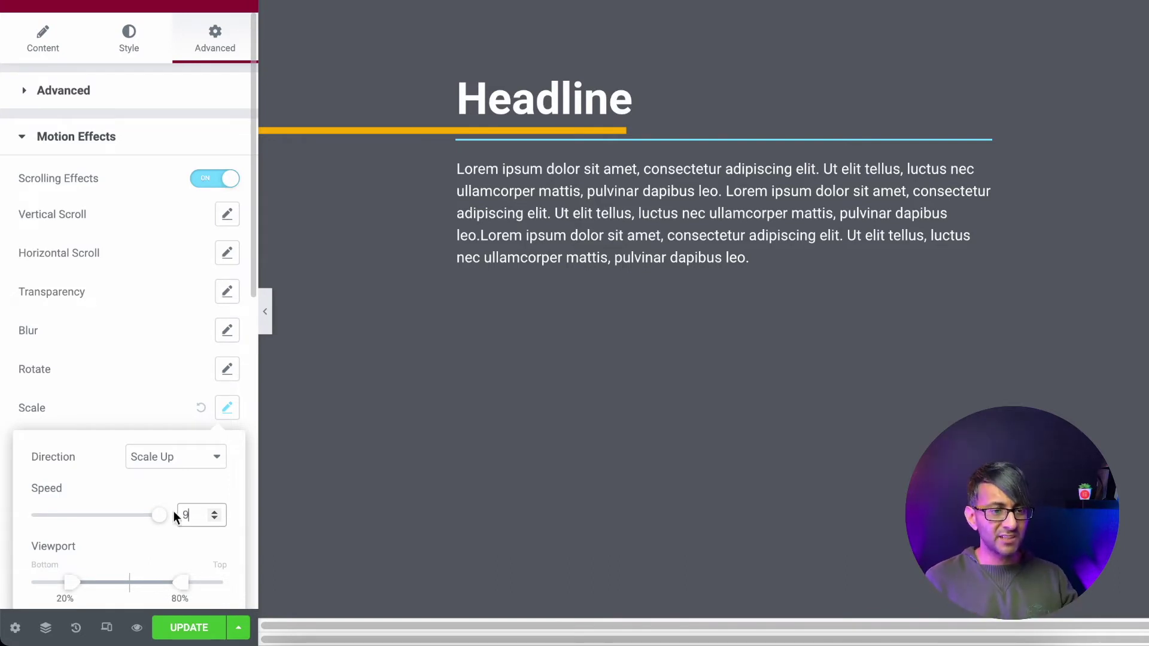
pyautogui.scroll(-5, 772, 491)
pyautogui.scroll(4, 771, 478)
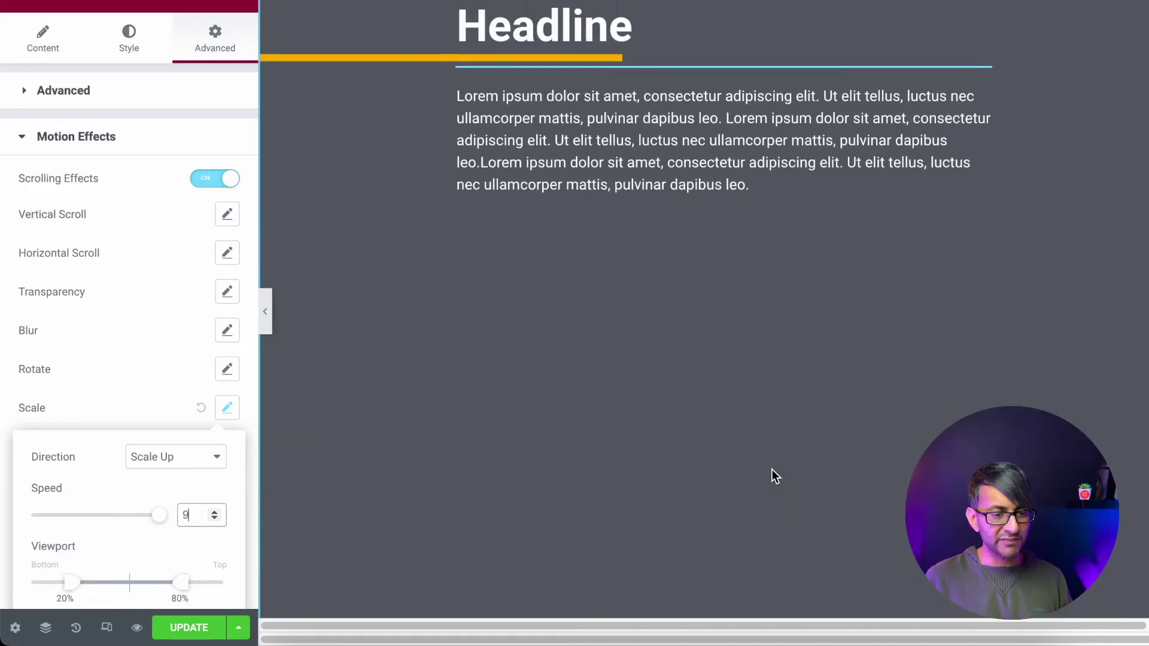
pyautogui.scroll(1, 771, 469)
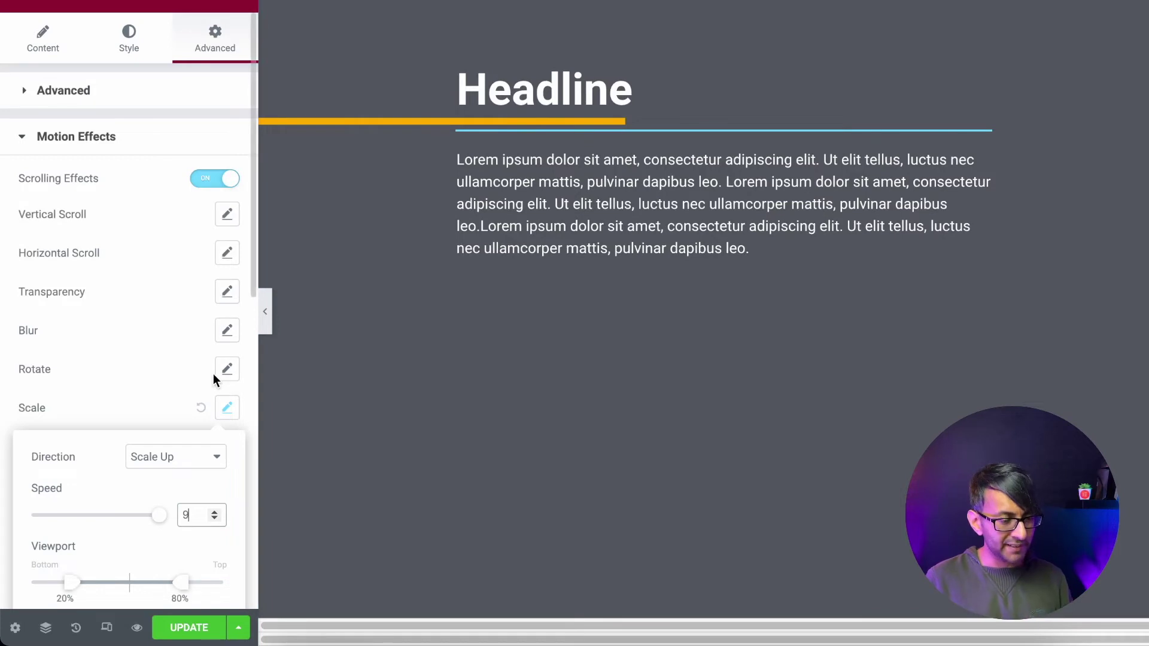
# Inspect the headline column's padding of 600 px top and 1000 px bottom.
pyautogui.click(748, 288)
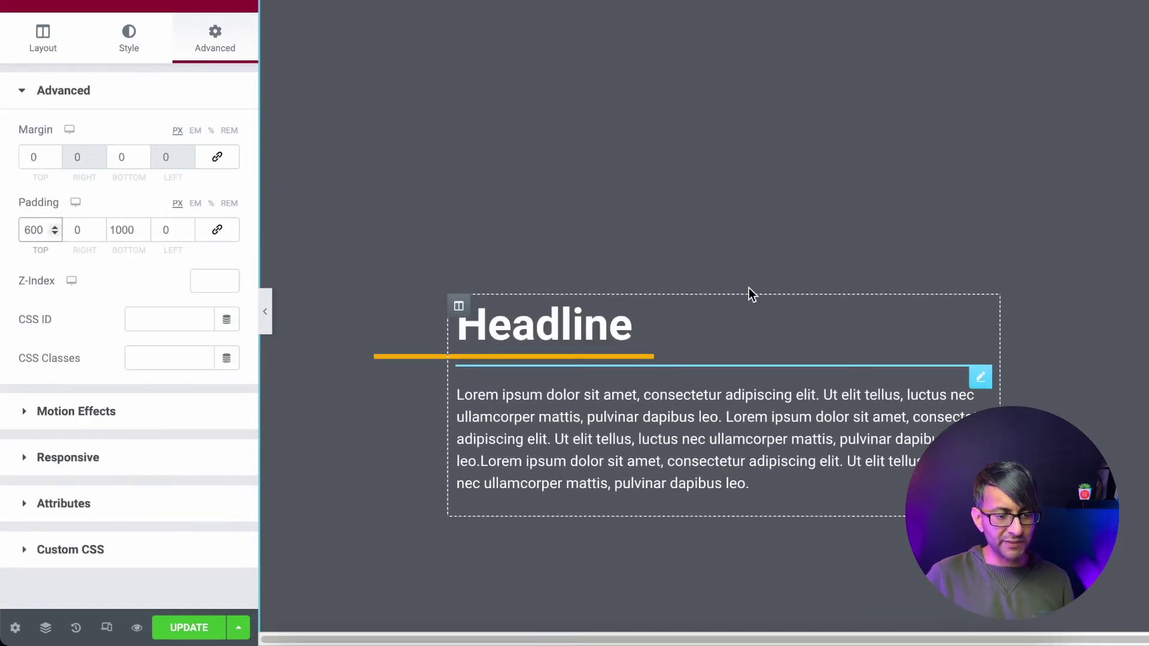
pyautogui.scroll(-1, 748, 288)
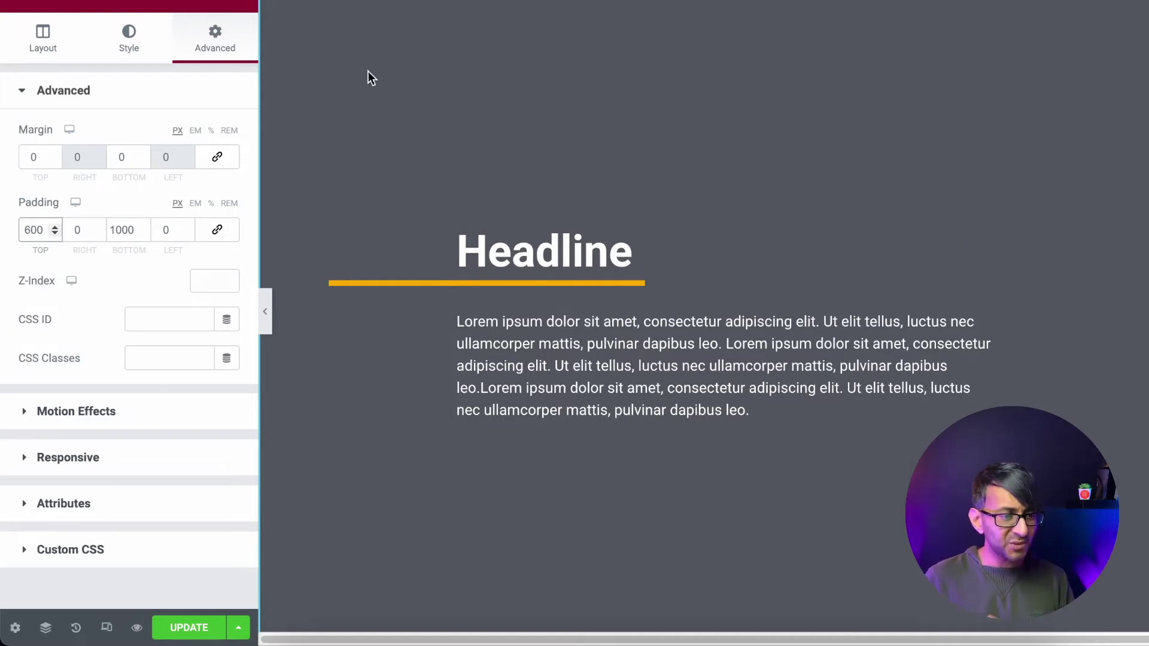
pyautogui.click(779, 287)
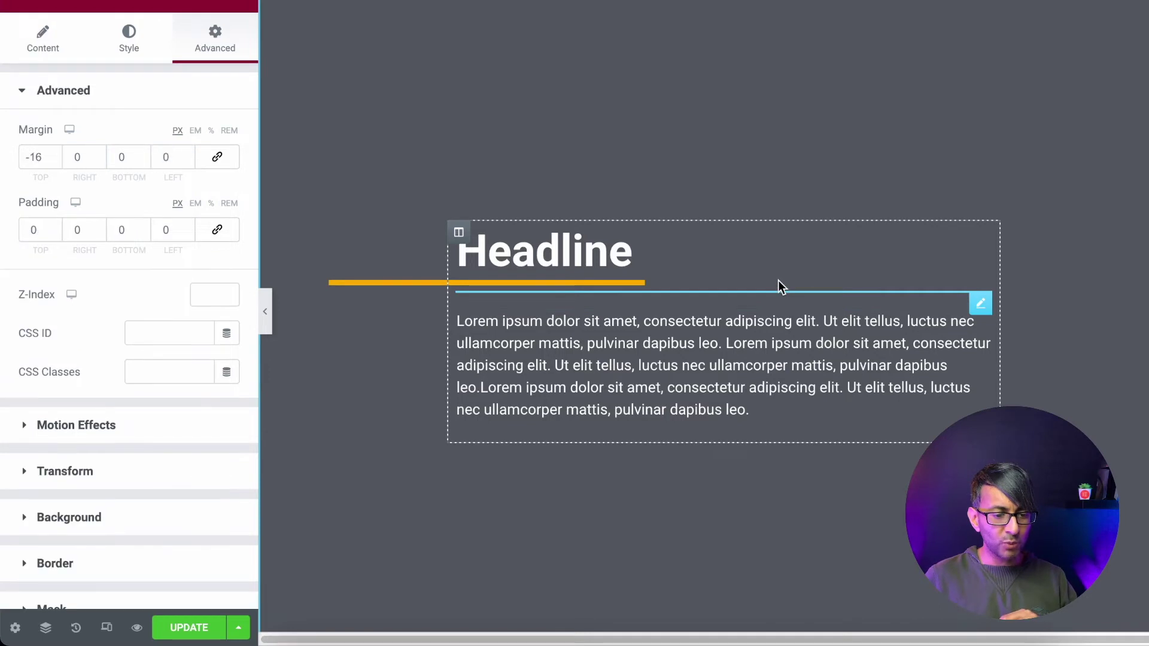
# Set the divider's alignment to Right in its Content settings.
pyautogui.click(48, 42)
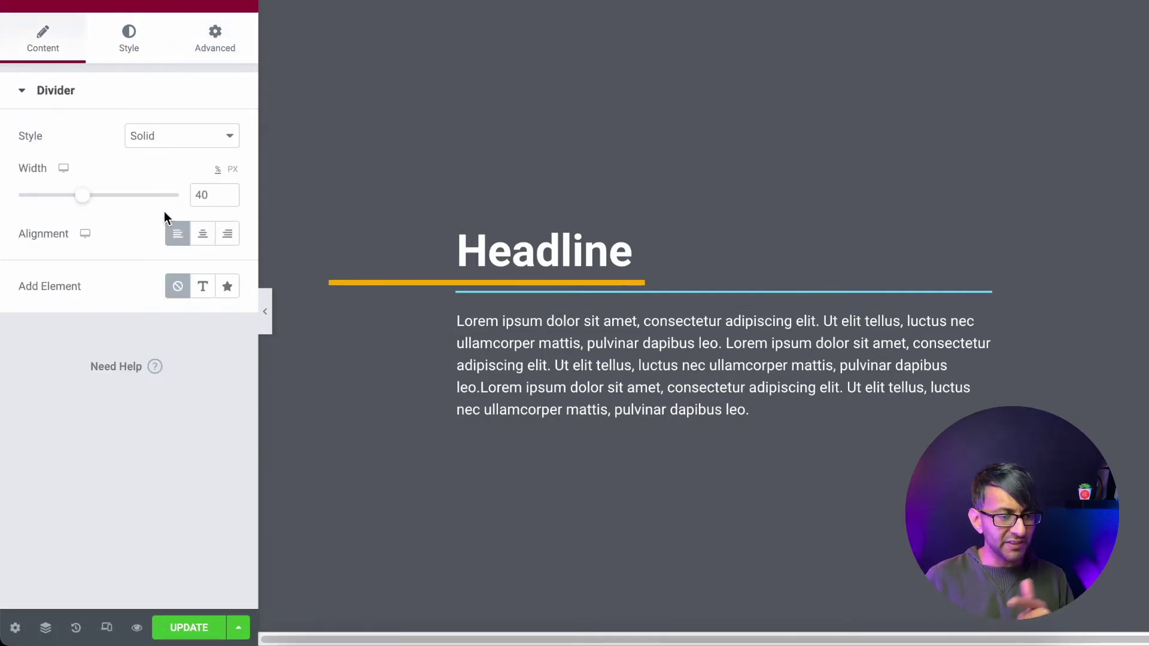
pyautogui.click(227, 239)
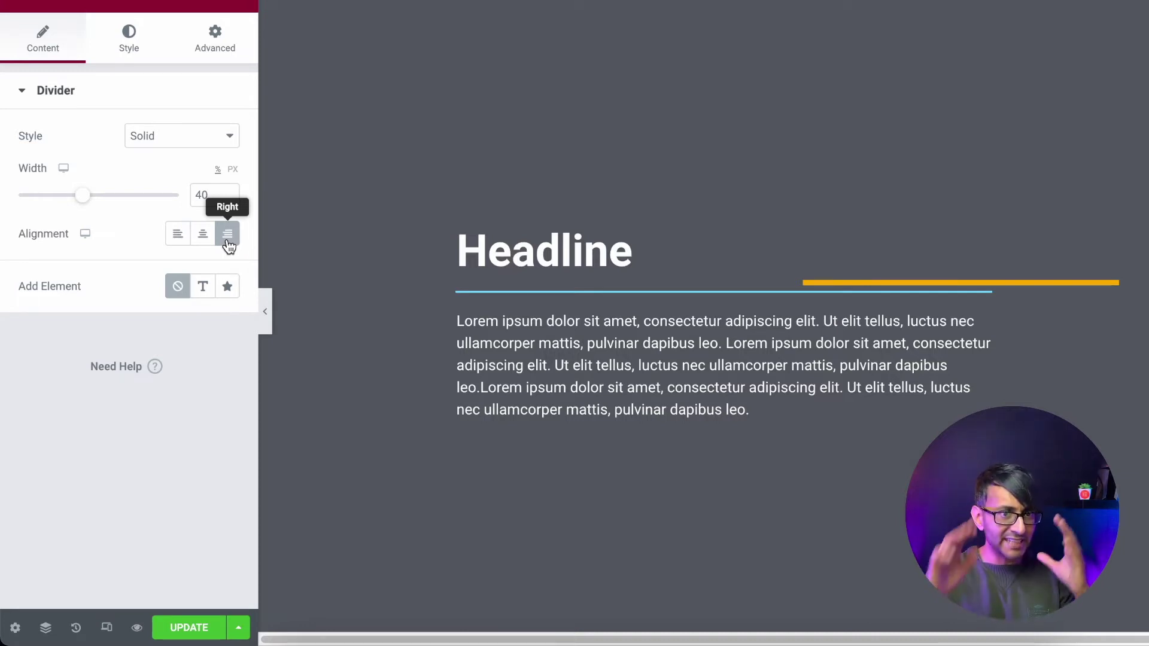
pyautogui.scroll(-1, 827, 285)
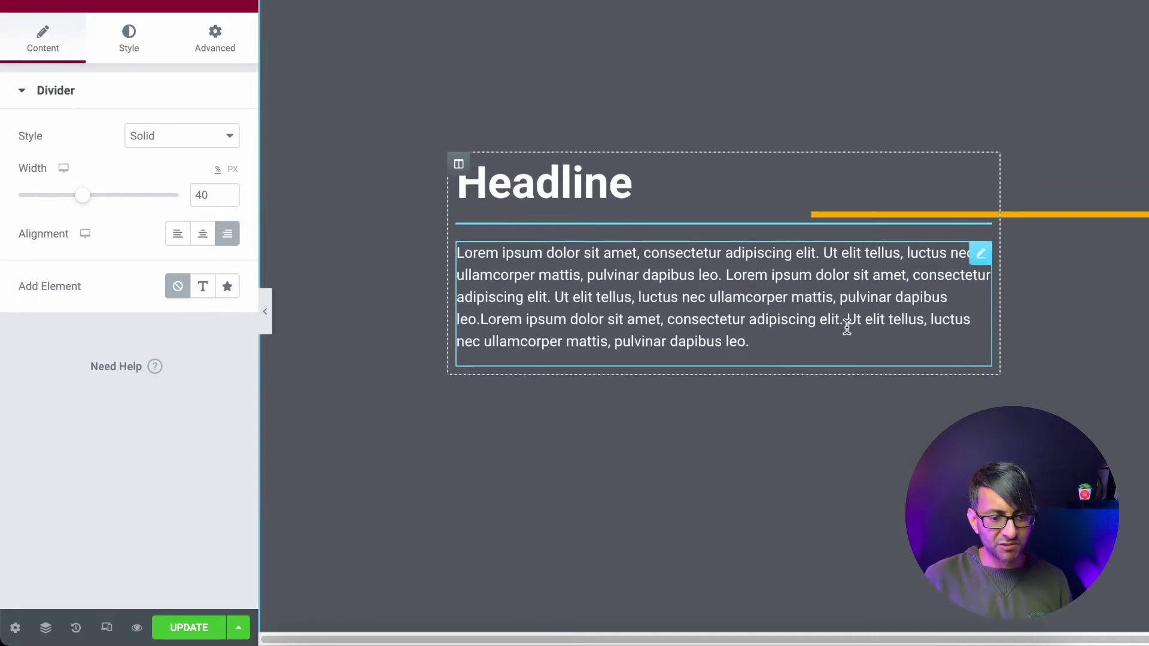
# Scroll the page to check the right-aligned divider, then show its Advanced settings.
pyautogui.scroll(-2, 846, 327)
pyautogui.scroll(2, 846, 326)
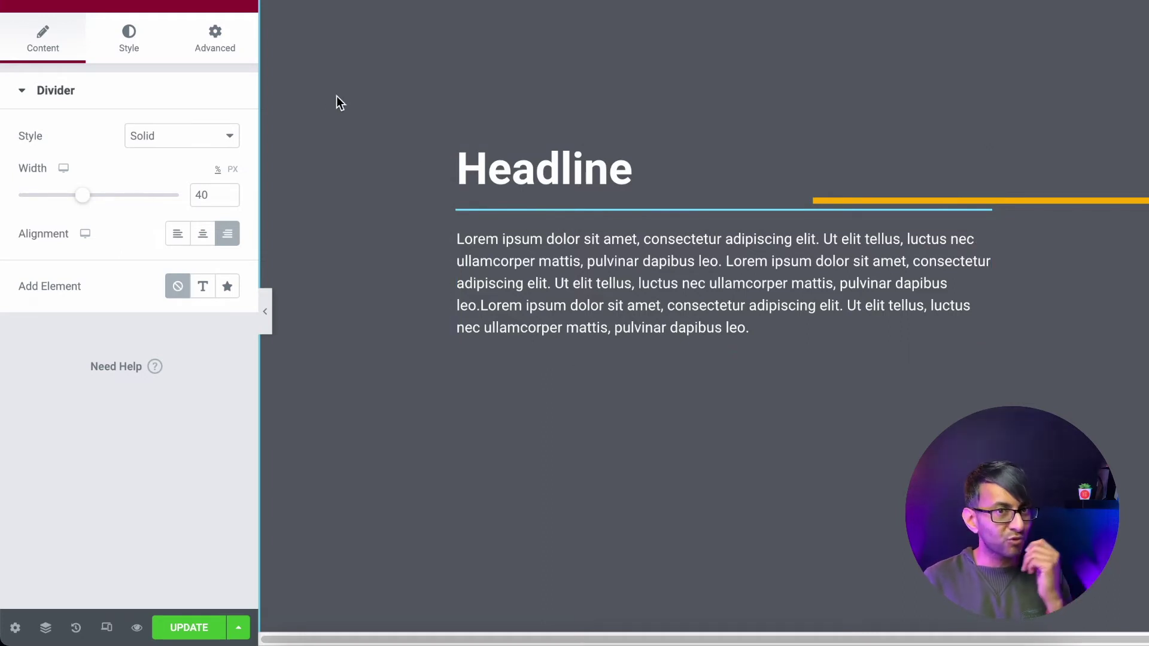
pyautogui.click(215, 50)
# Review the divider's Scale Up effect (speed 9, viewport 20–80%), then edit its left margin.
pyautogui.scroll(-5, 168, 343)
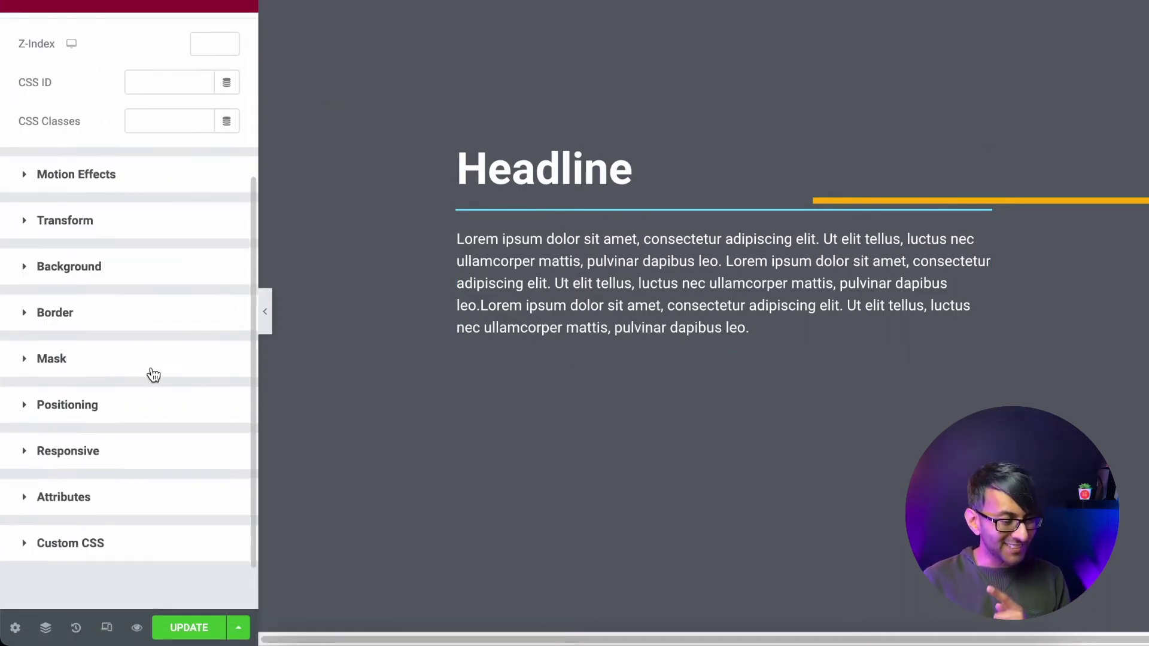
pyautogui.click(152, 121)
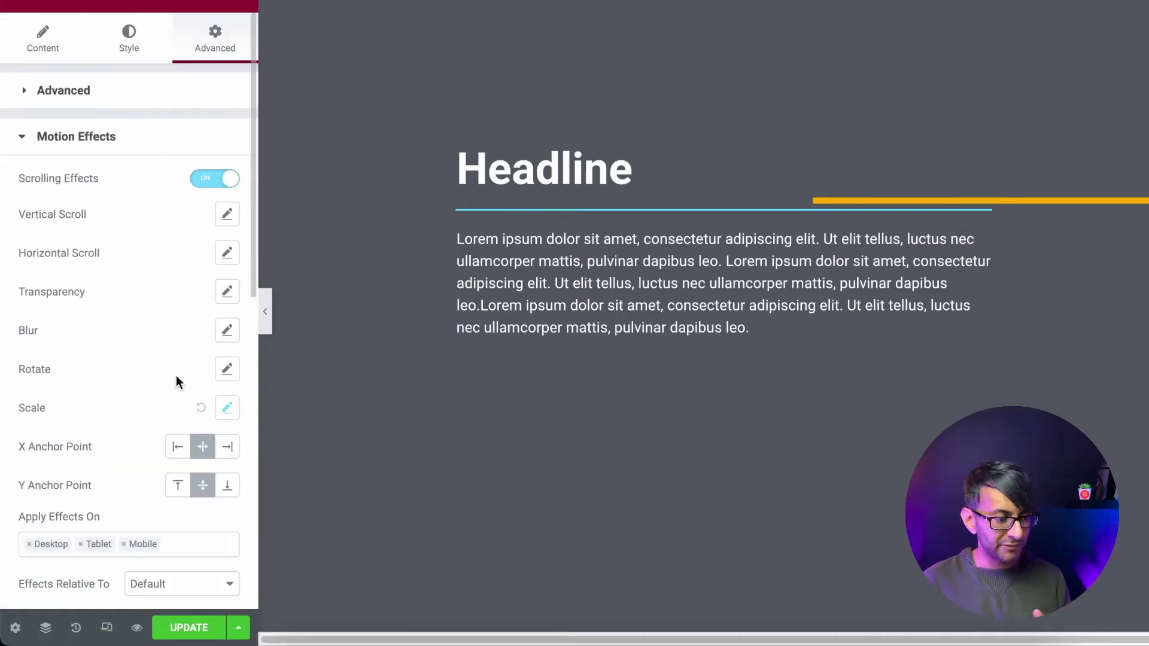
pyautogui.click(226, 412)
pyautogui.scroll(-3, 181, 412)
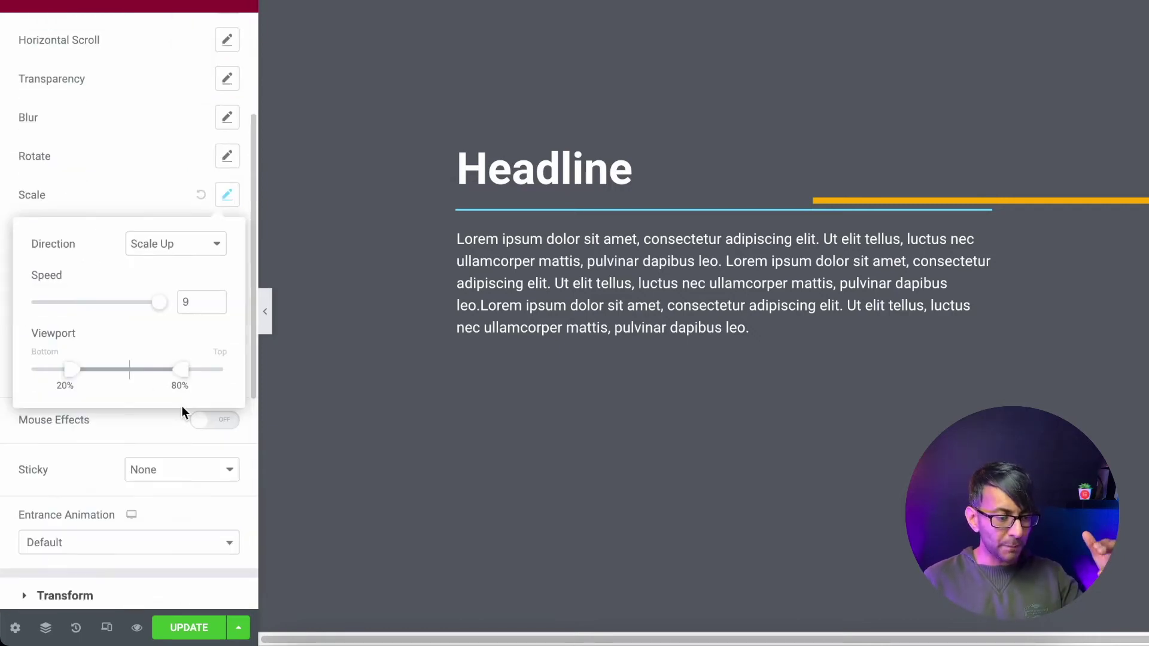
pyautogui.click(685, 268)
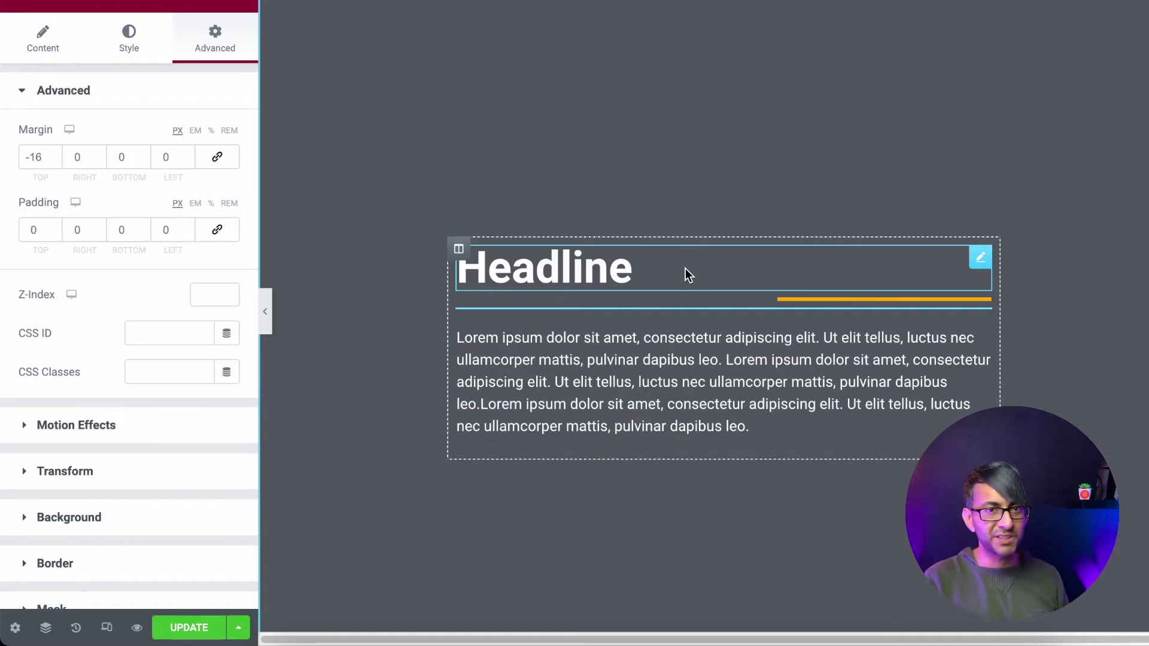
pyautogui.click(186, 160)
# Give the divider a 300 px right margin and a -423 px left margin.
pyautogui.write('-872')
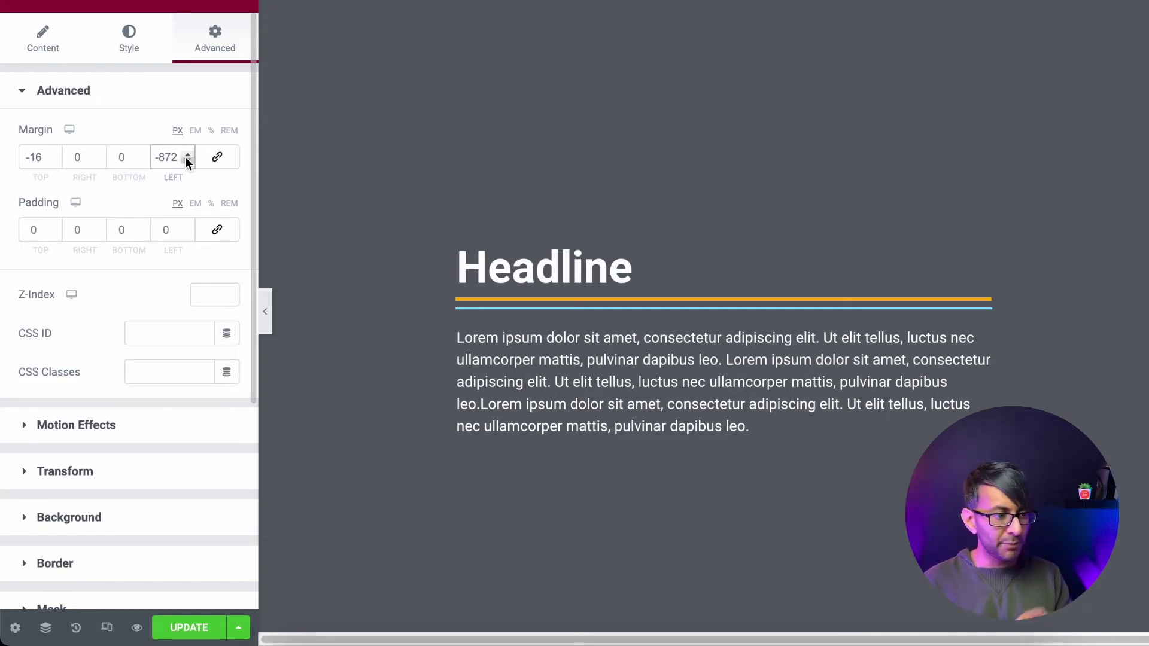
pyautogui.doubleClick(72, 157)
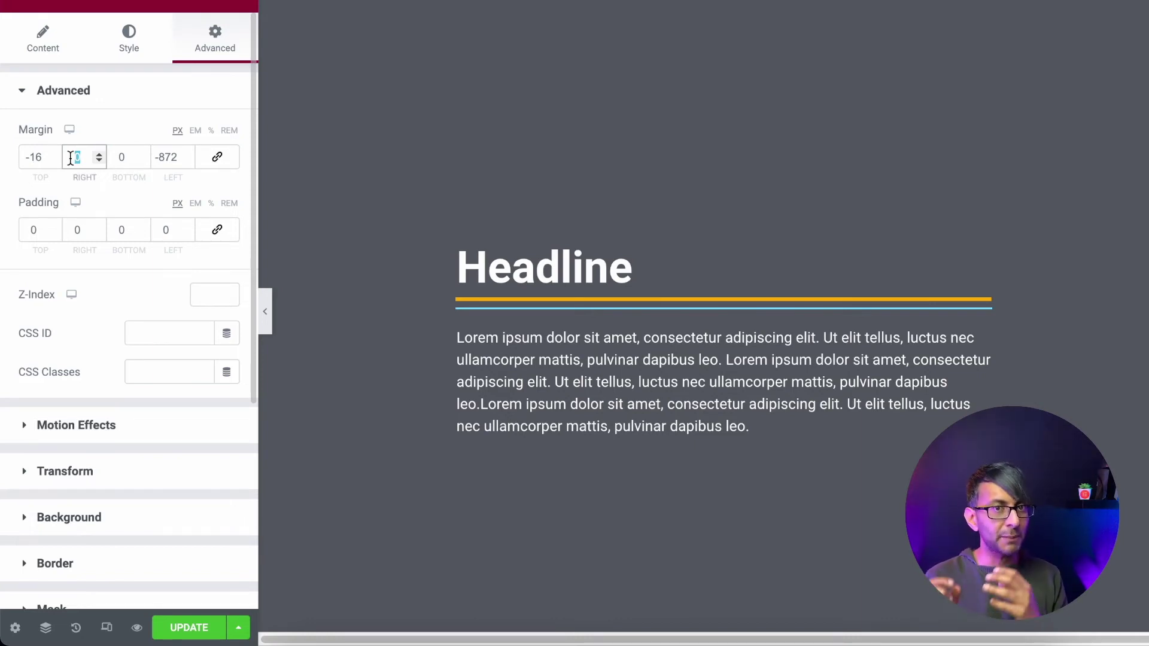
pyautogui.write('300')
pyautogui.click(162, 157)
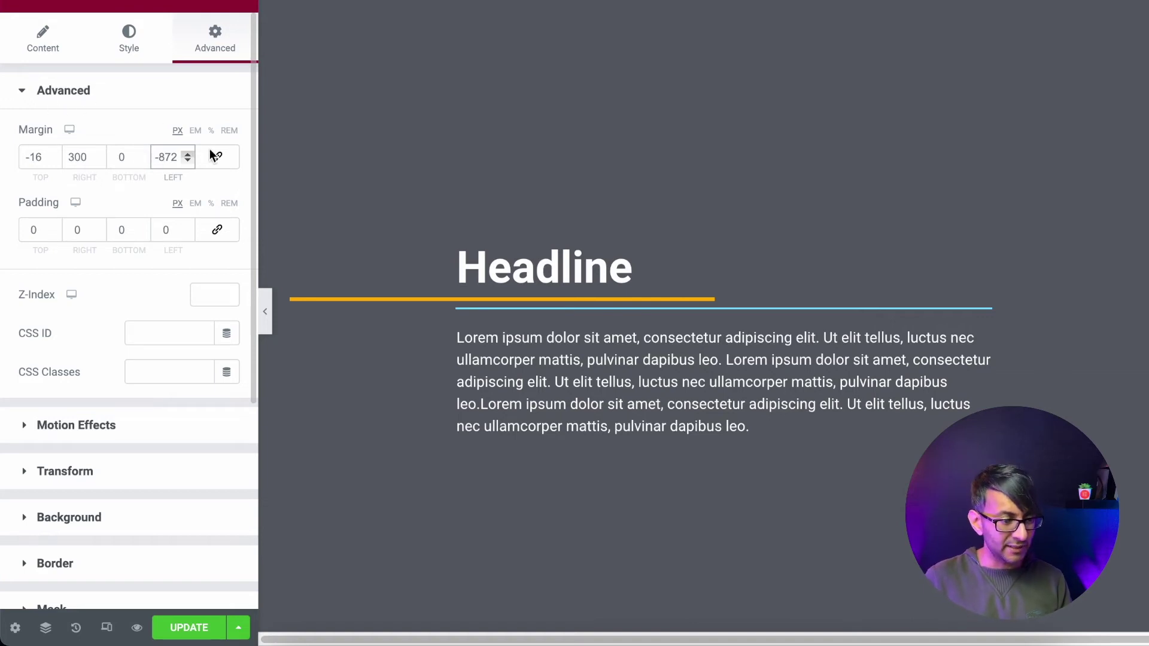
pyautogui.write('-423')
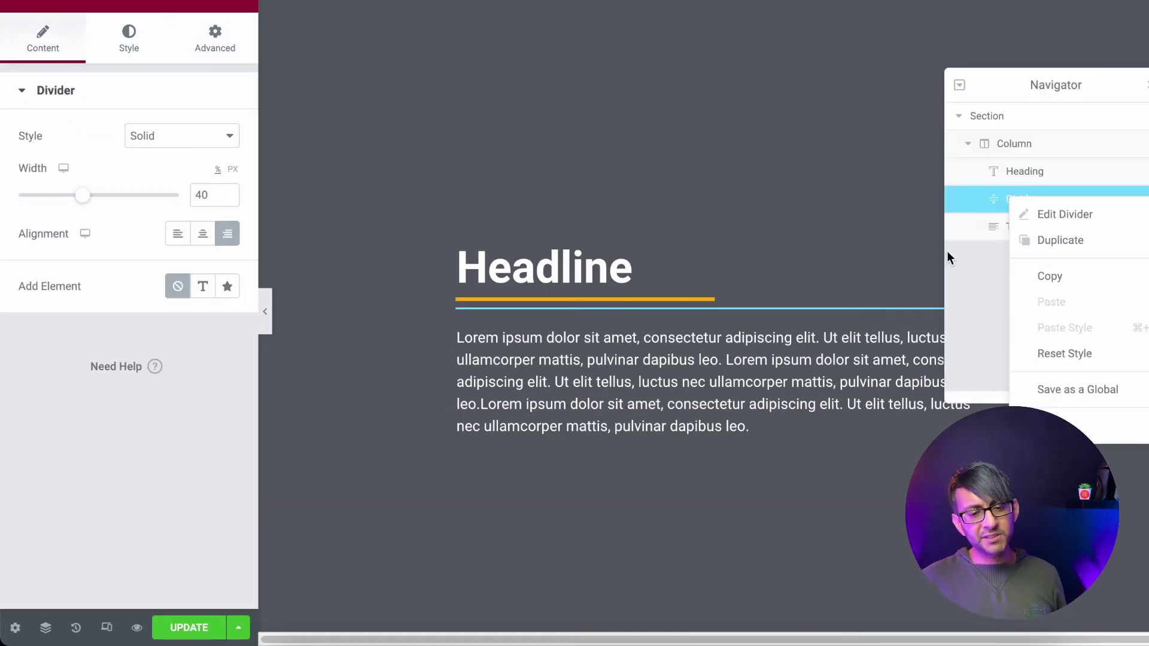
pyautogui.click(964, 302)
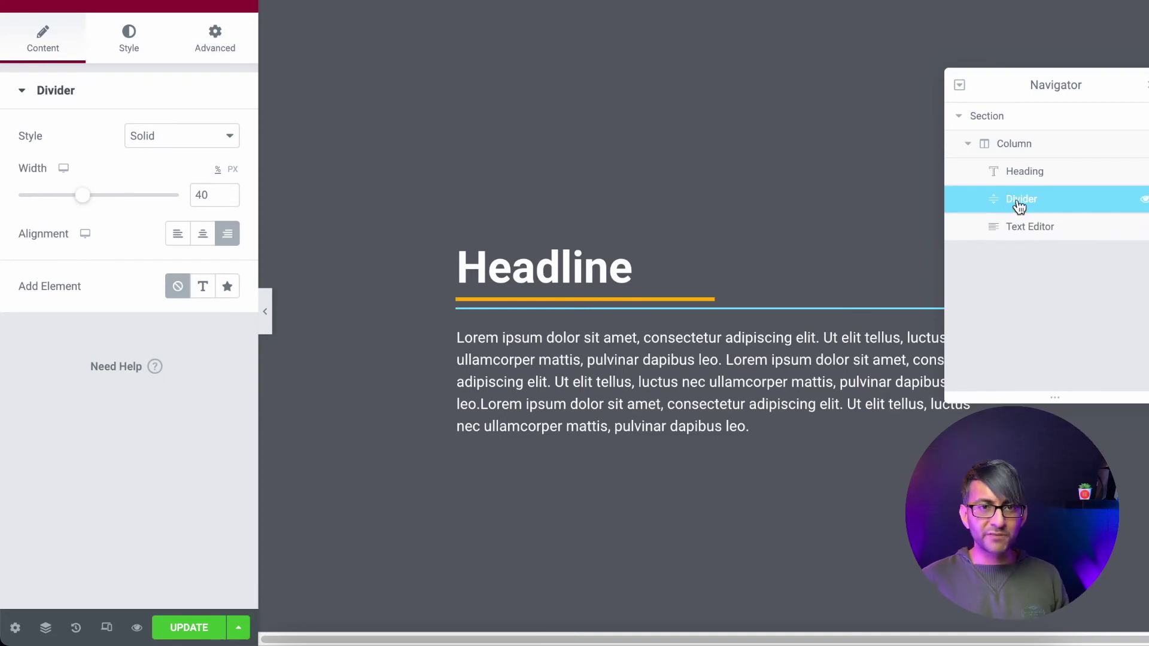
# Browse the saved global widgets in the Elements panel, then reselect the Divider in the Navigator.
pyautogui.rightClick(1041, 204)
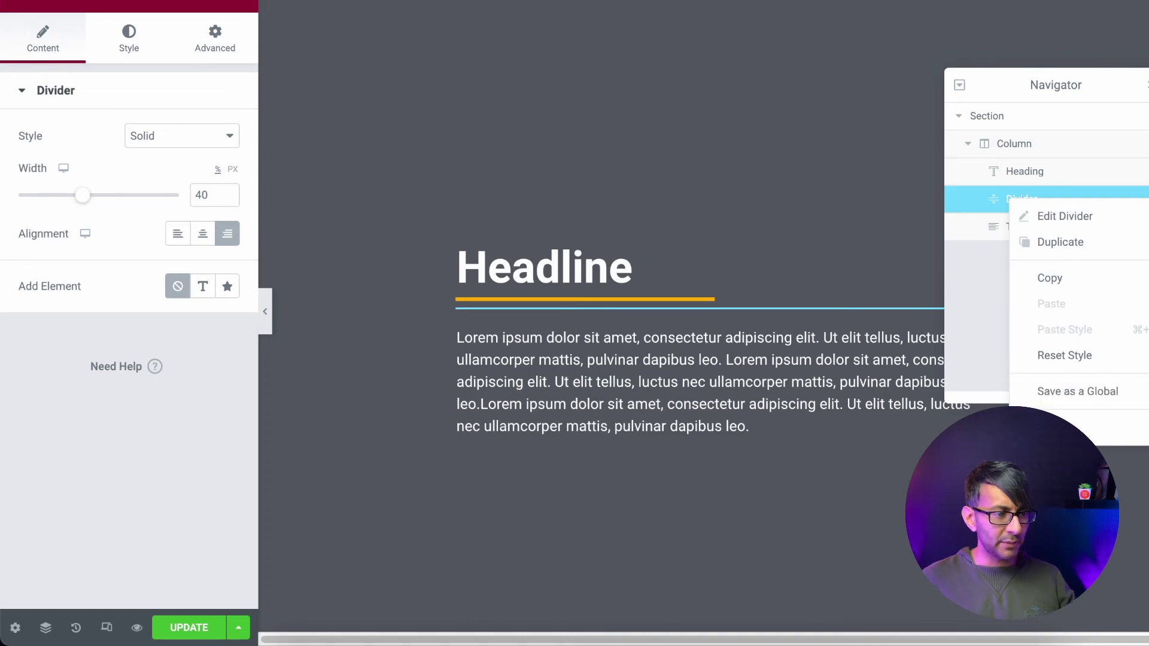
pyautogui.click(239, 5)
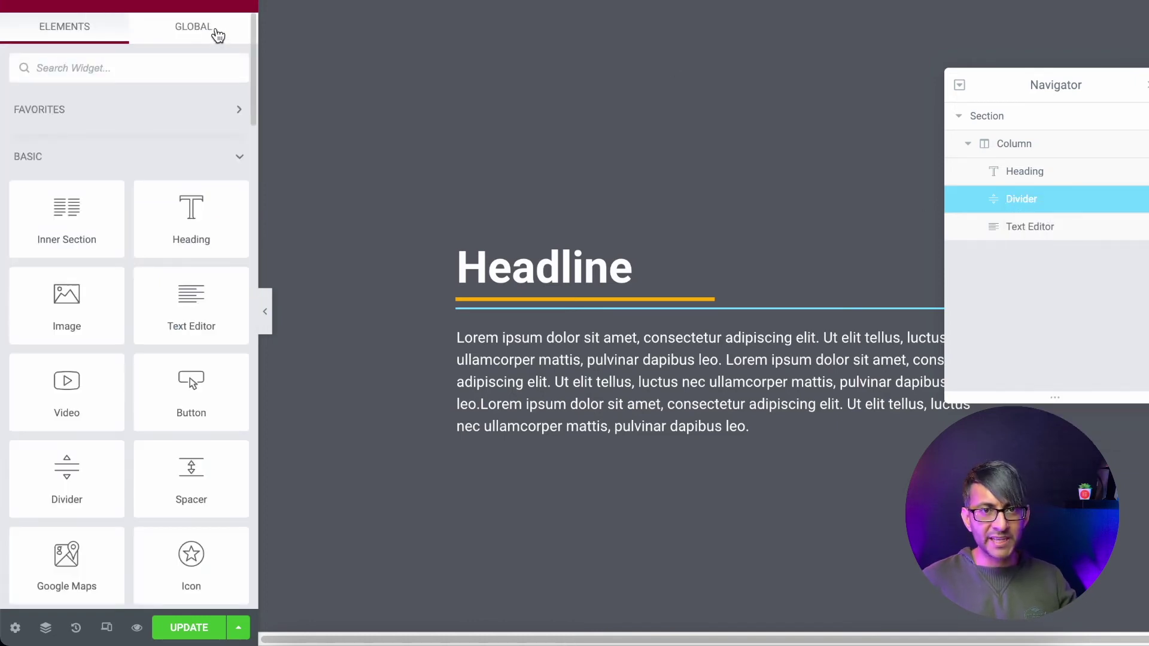
pyautogui.click(217, 33)
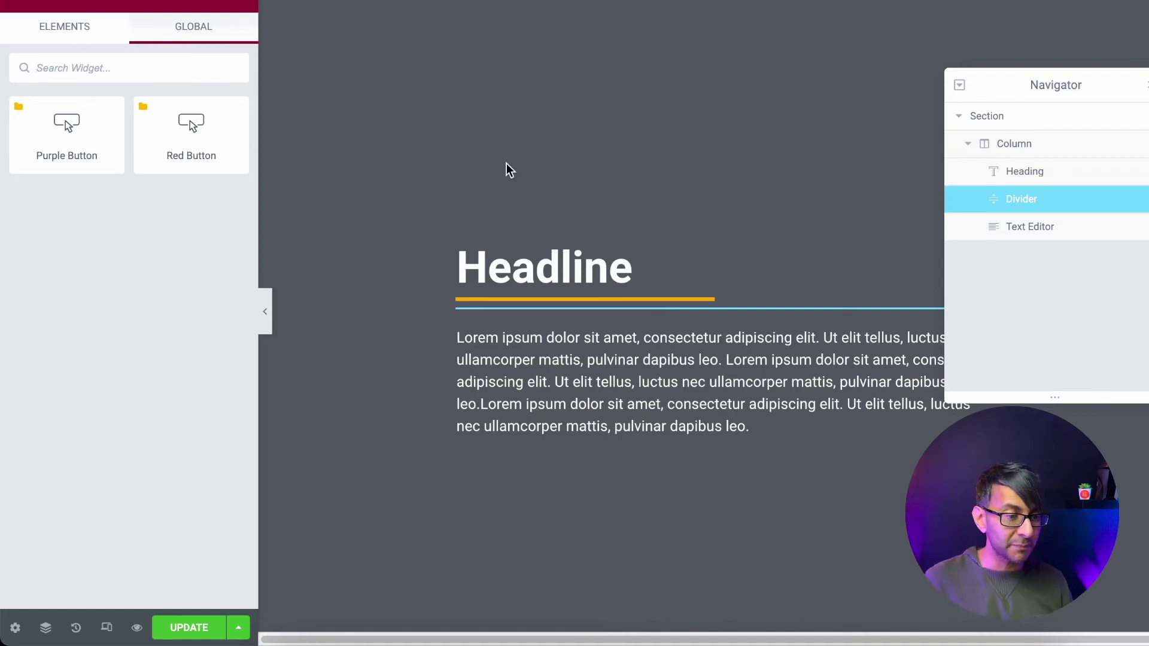
pyautogui.click(1087, 213)
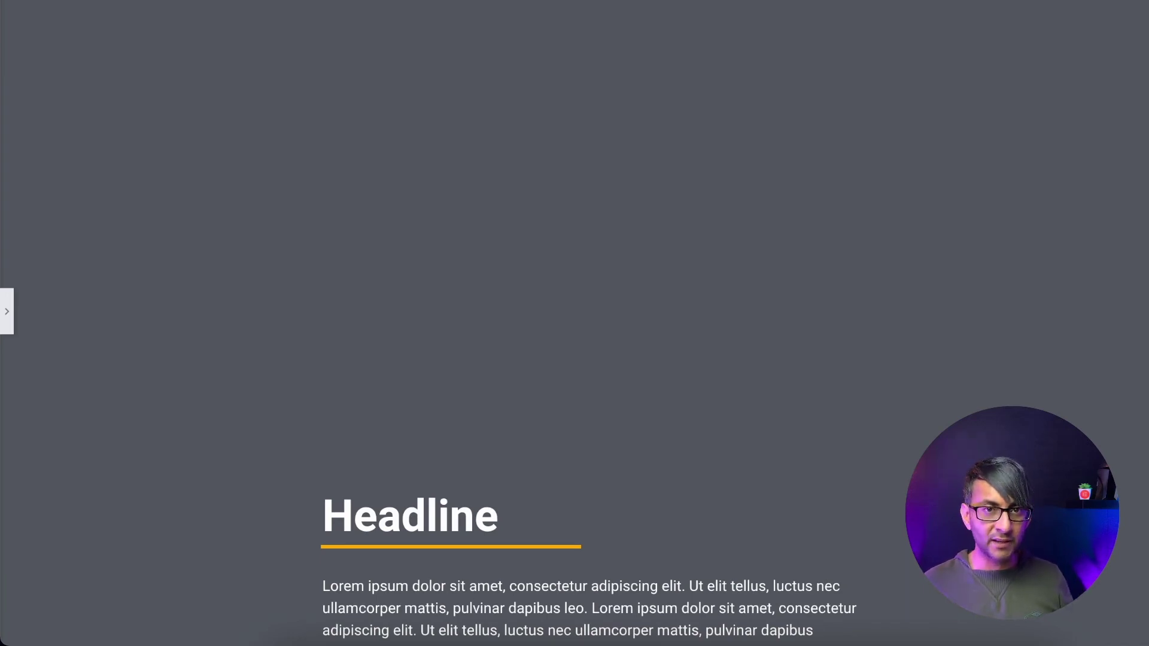
# Scroll the preview down and up to watch the orange divider grow, then bring back the editor panel.
pyautogui.scroll(-7, 575, 323)
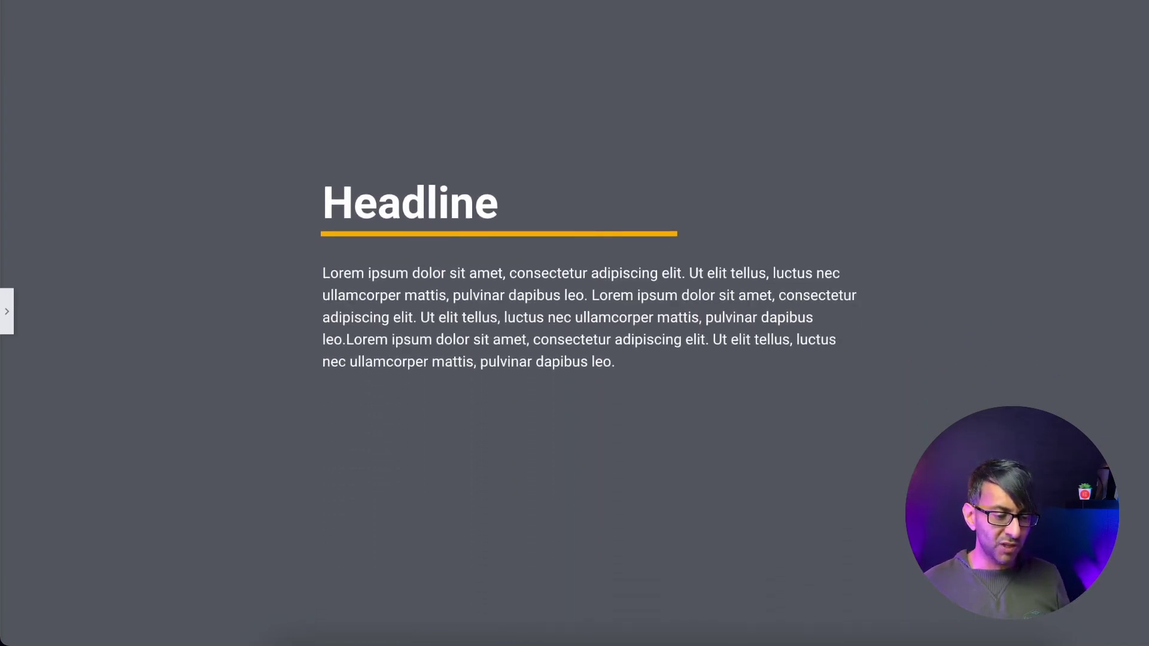
pyautogui.scroll(-2, 574, 323)
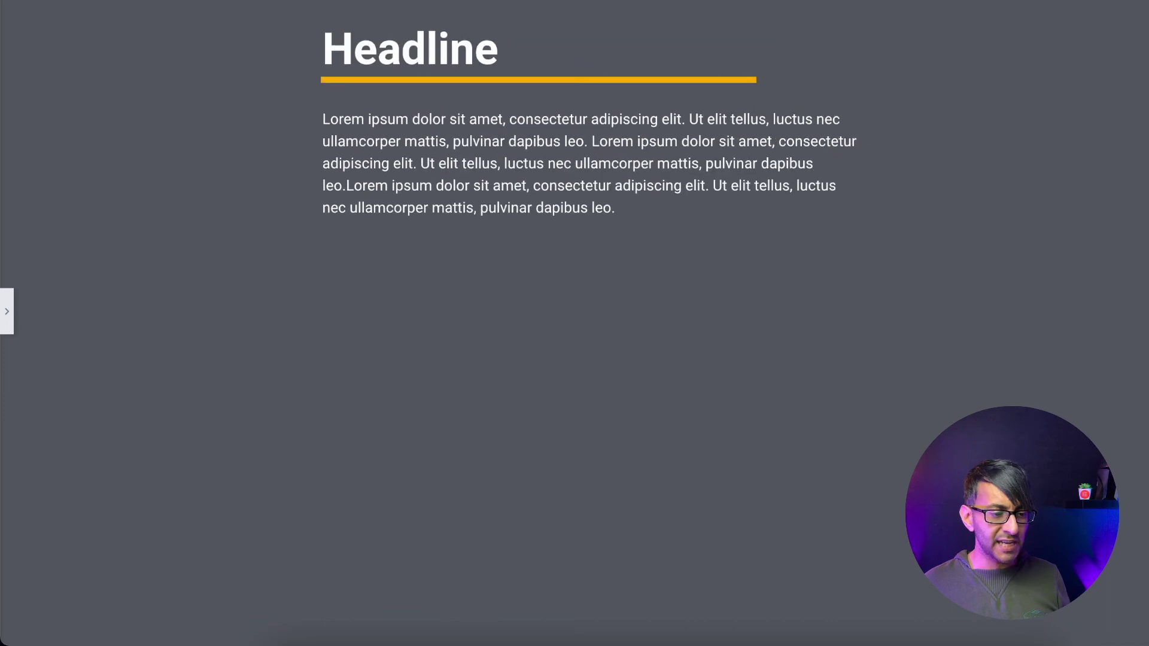
pyautogui.scroll(-1, 574, 323)
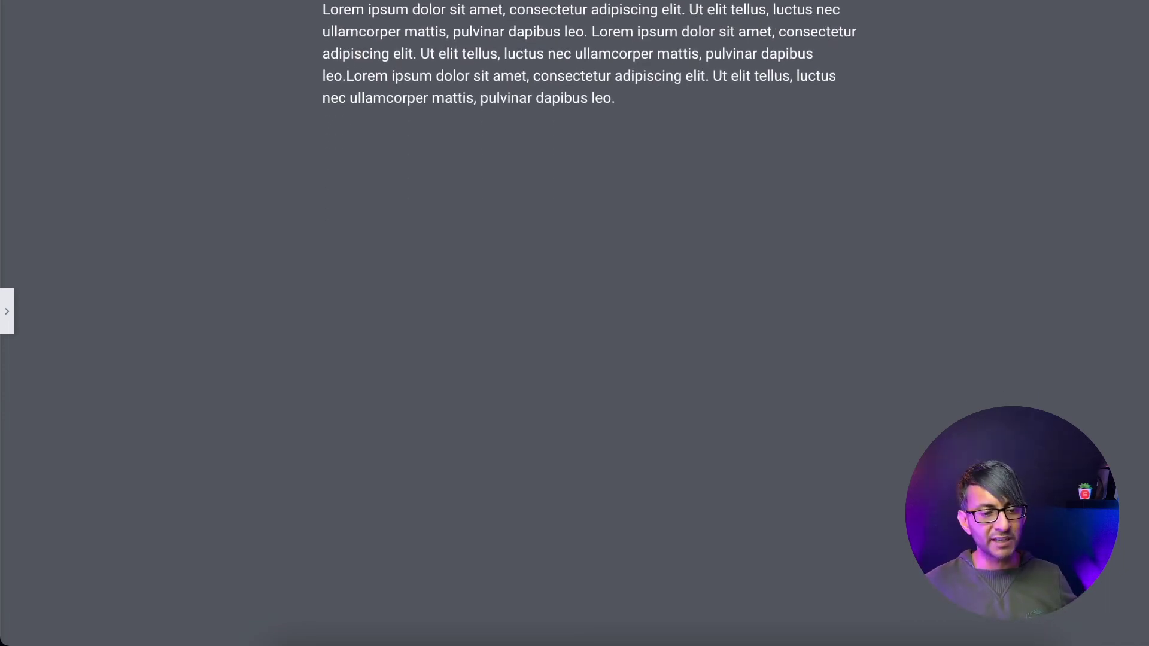
pyautogui.scroll(6, 574, 323)
pyautogui.scroll(-2, 574, 323)
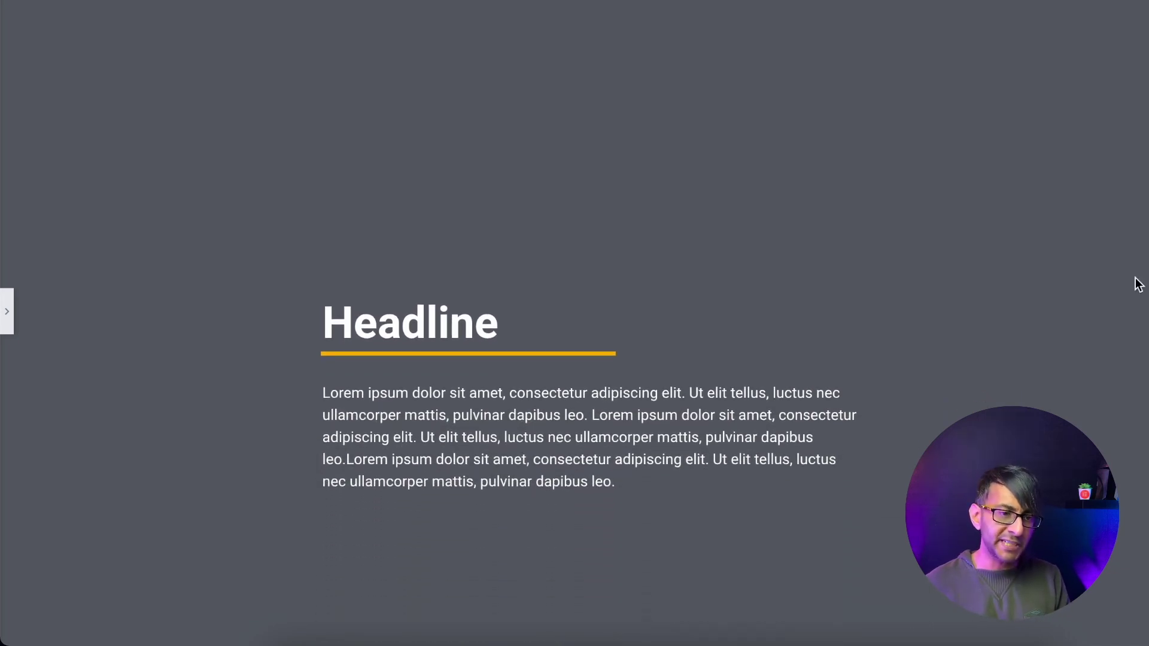
pyautogui.click(8, 320)
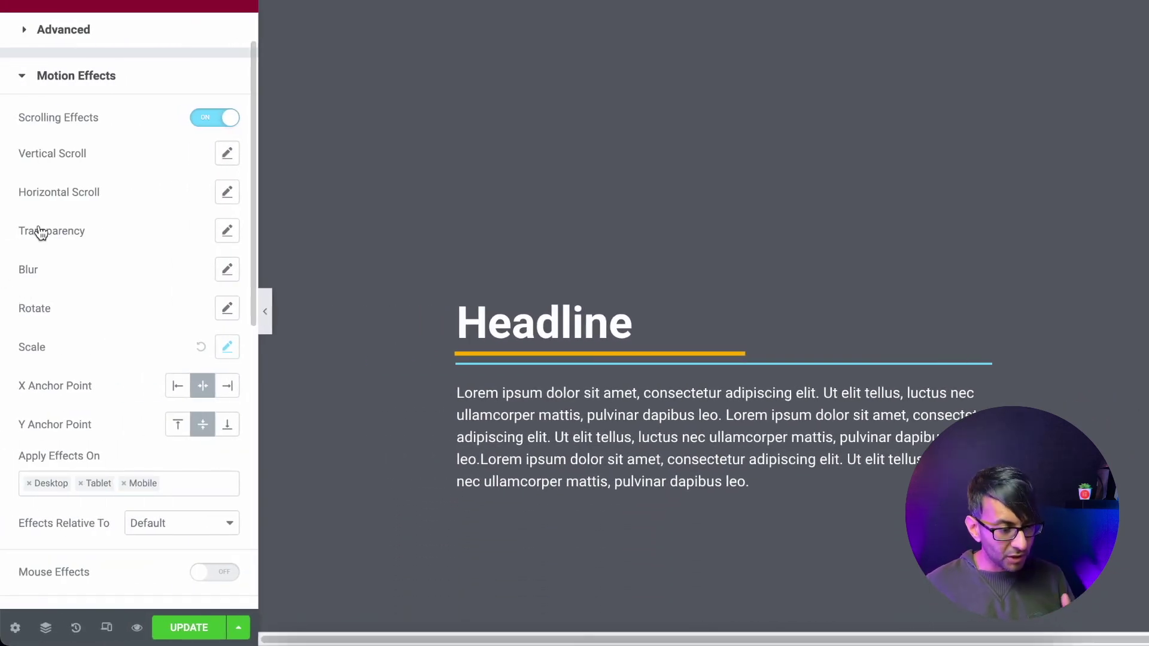
# Set the divider's Scale viewport range to 0%–100%, update the page, and collapse the panel.
pyautogui.click(228, 346)
pyautogui.moveTo(105, 523); pyautogui.dragTo(13, 526)
pyautogui.moveTo(182, 522); pyautogui.dragTo(273, 547)
pyautogui.click(190, 626)
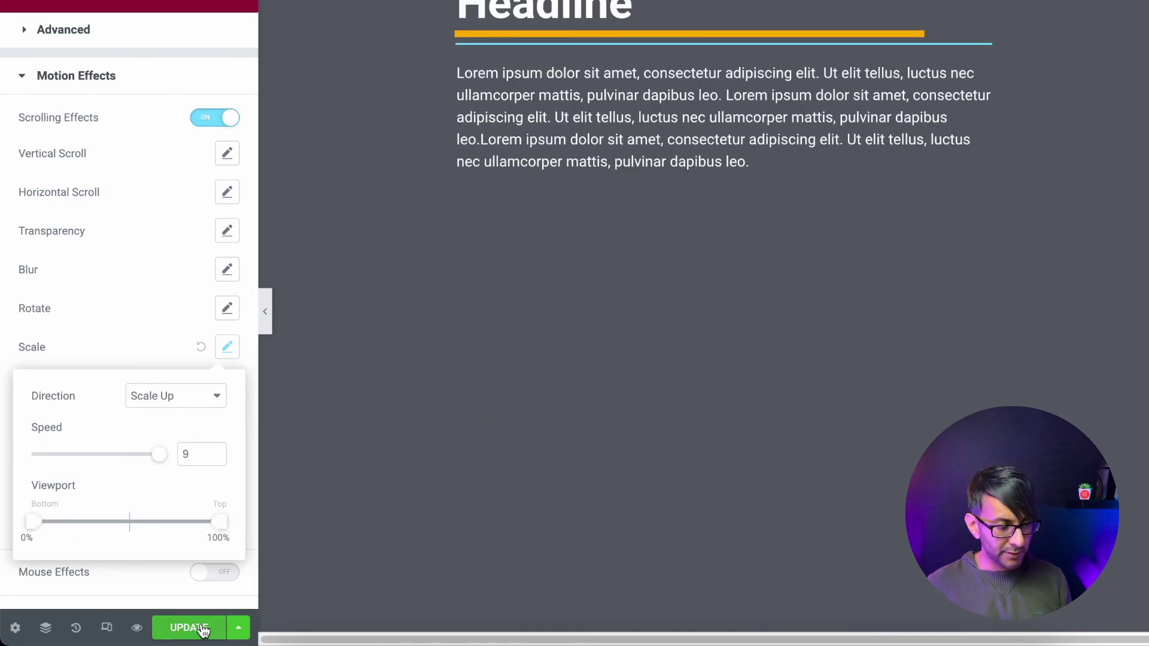
pyautogui.click(264, 312)
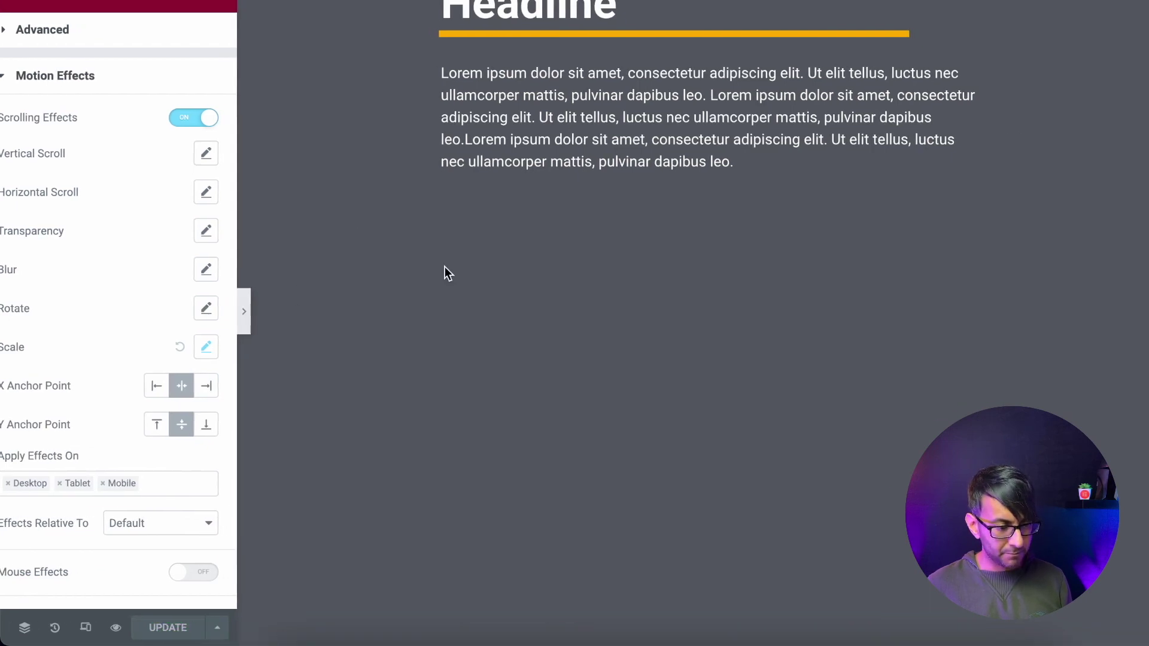
pyautogui.scroll(9, 574, 323)
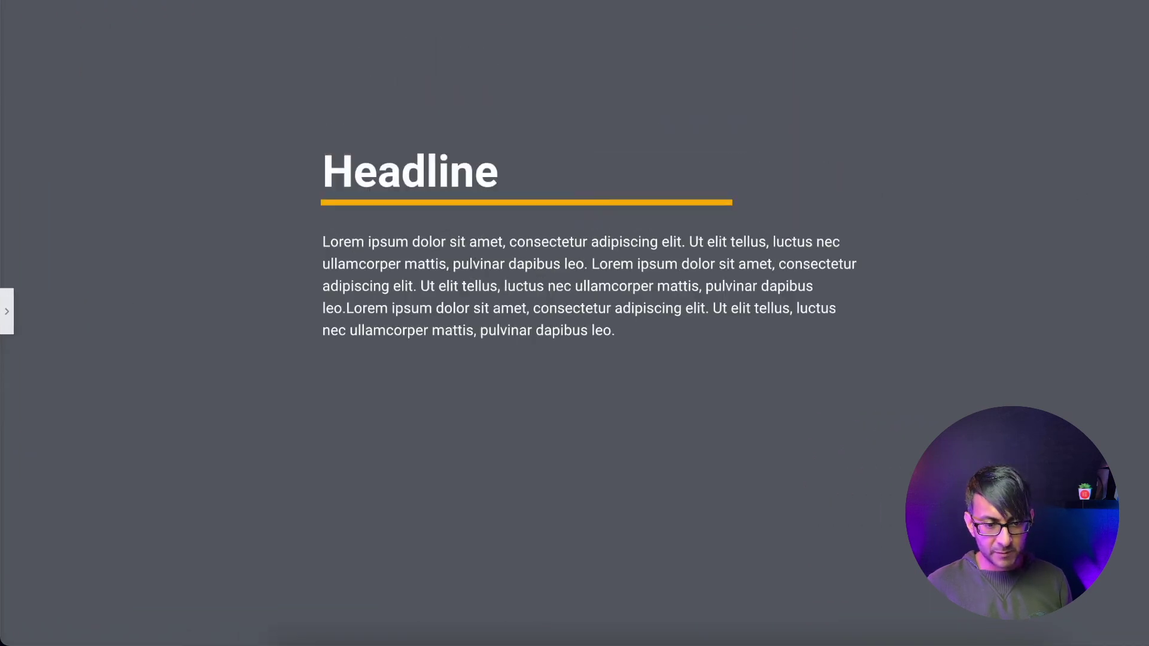
pyautogui.scroll(-11, 574, 323)
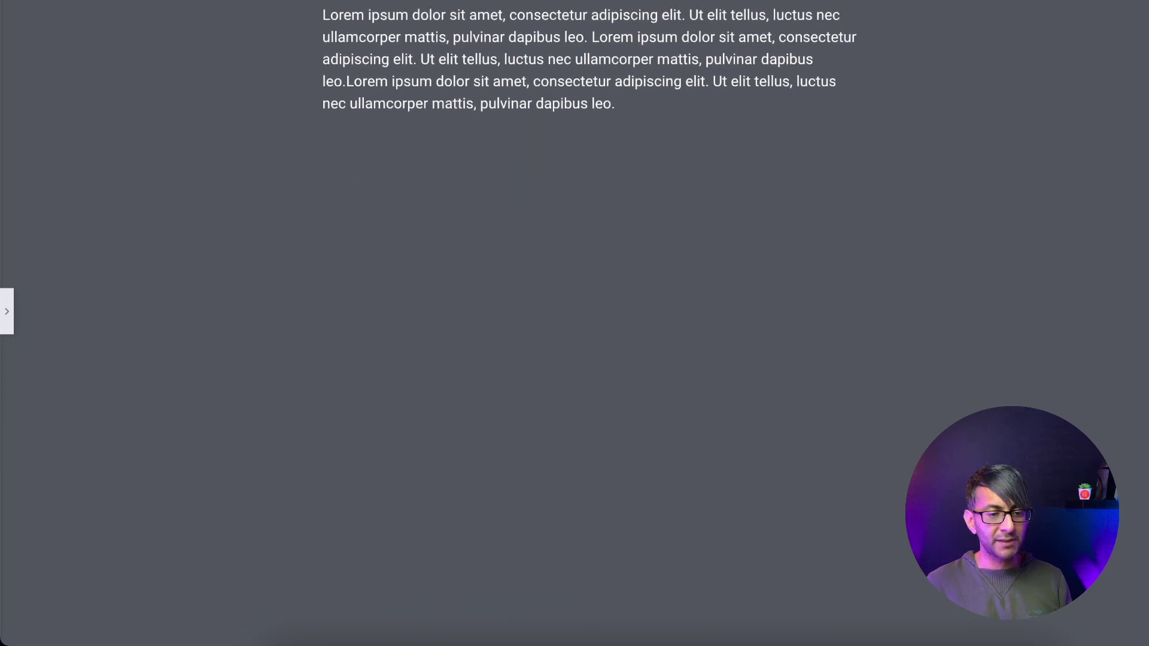
pyautogui.scroll(5, 575, 323)
pyautogui.scroll(4, 574, 323)
pyautogui.scroll(-5, 575, 323)
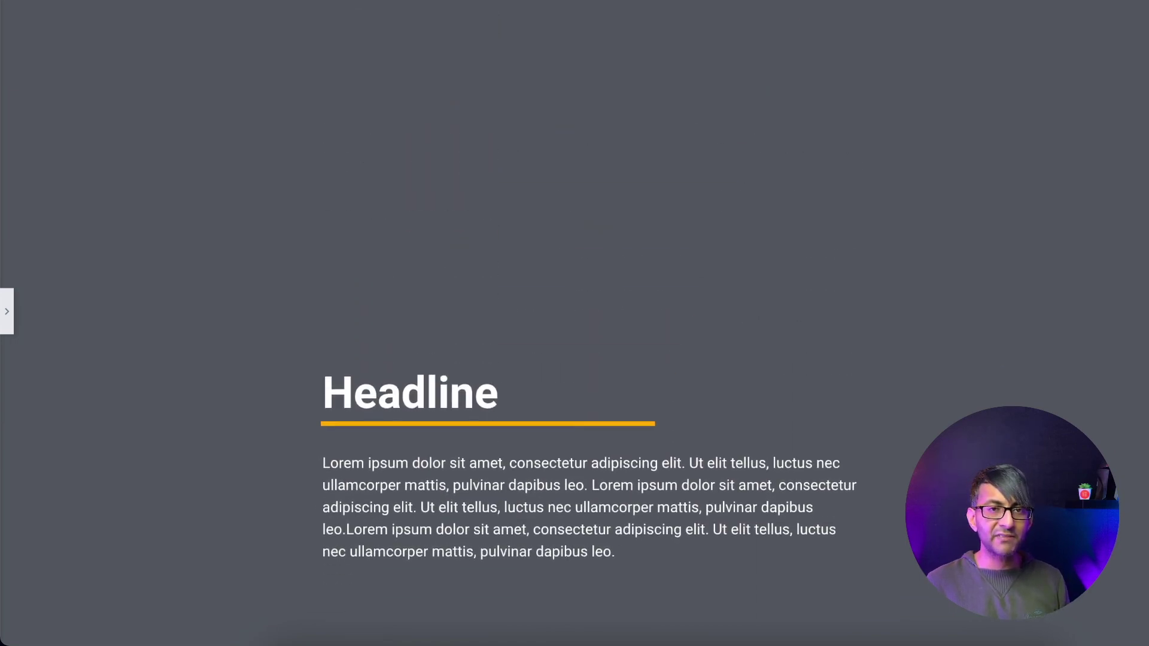
pyautogui.scroll(3, 574, 323)
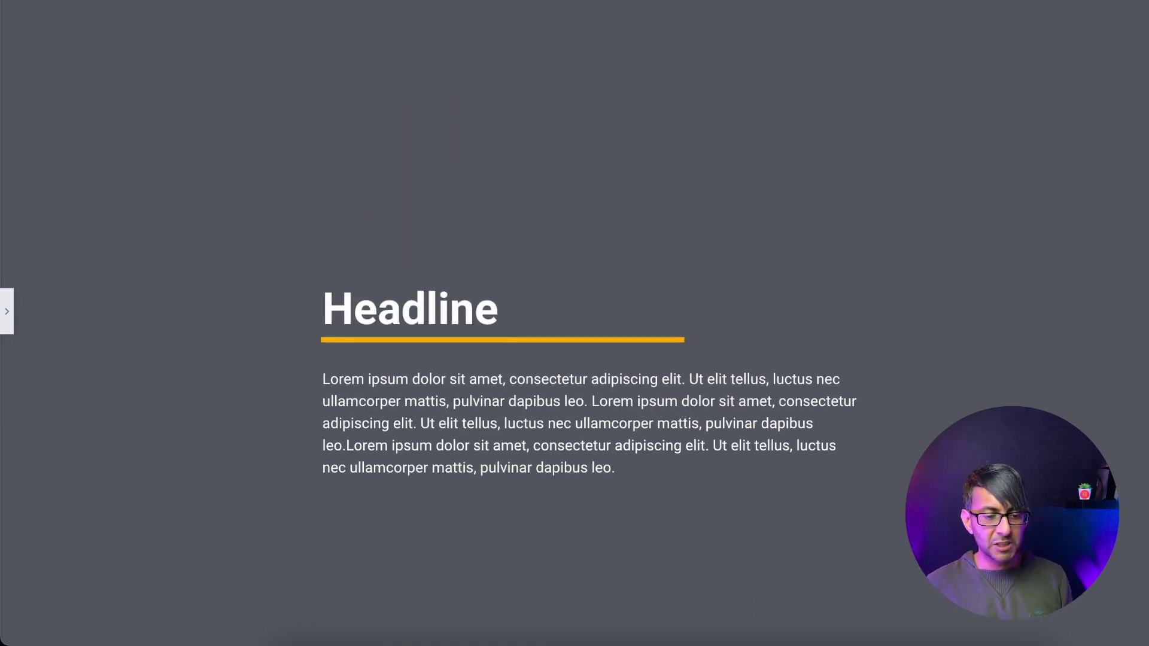
pyautogui.scroll(-5, 574, 323)
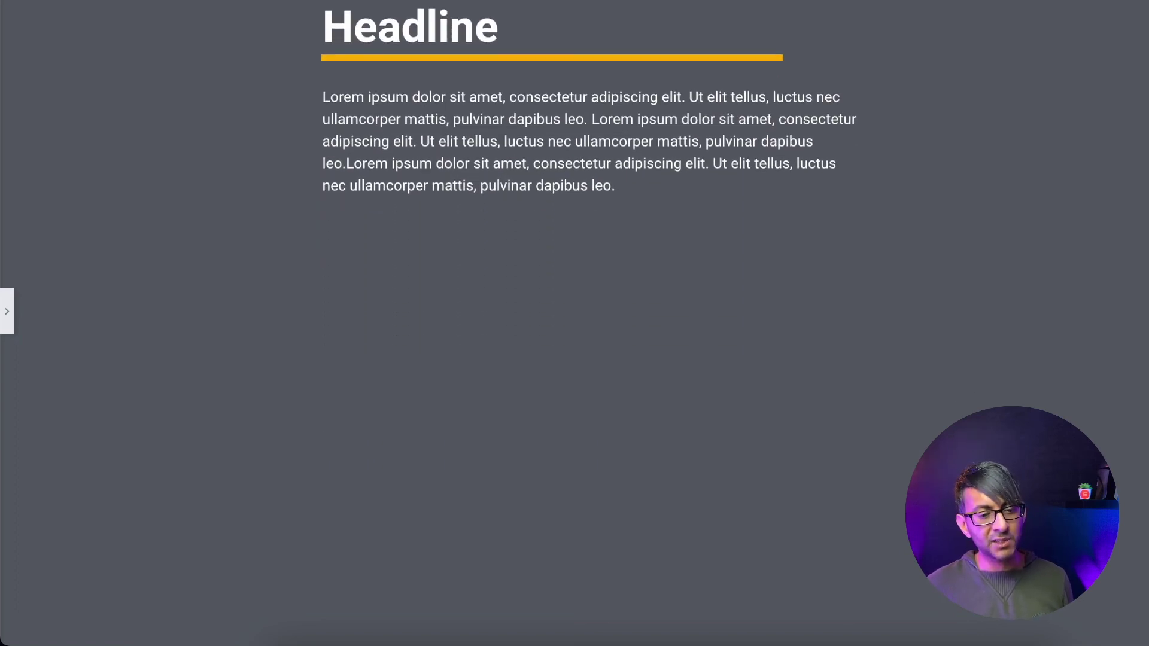